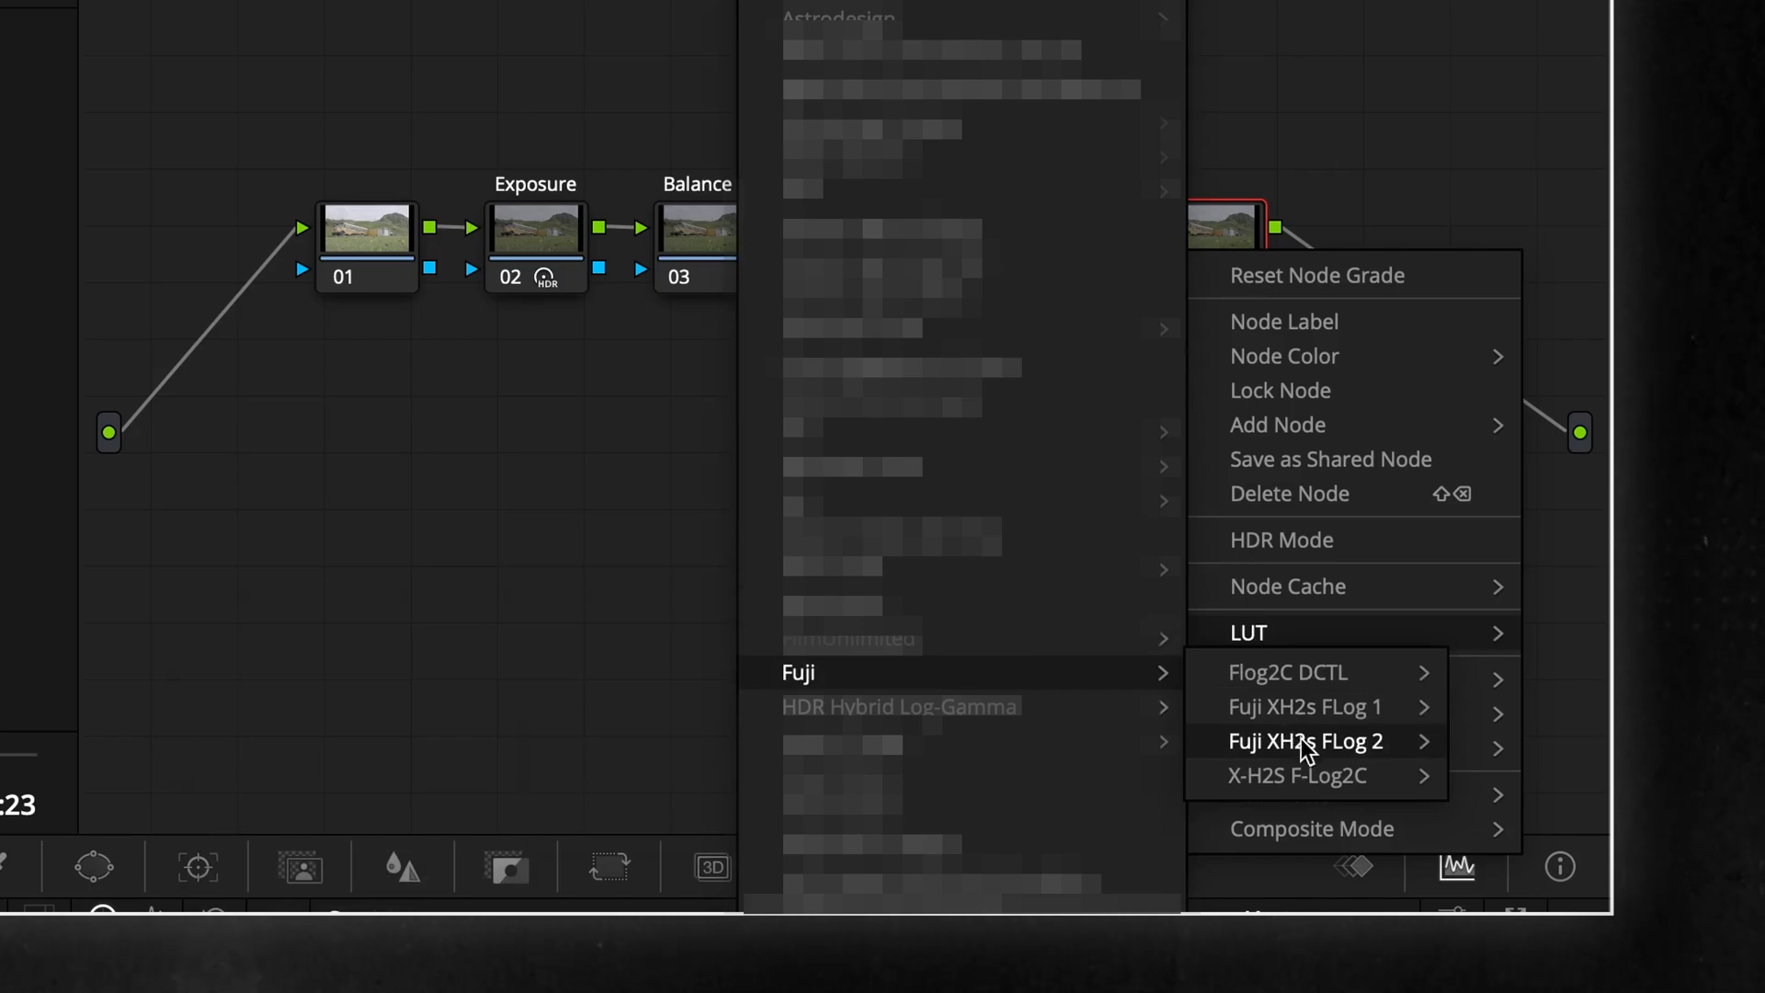
Apply a LUT from the Fuji XH2s FLog 2 set to the last node
click(1002, 809)
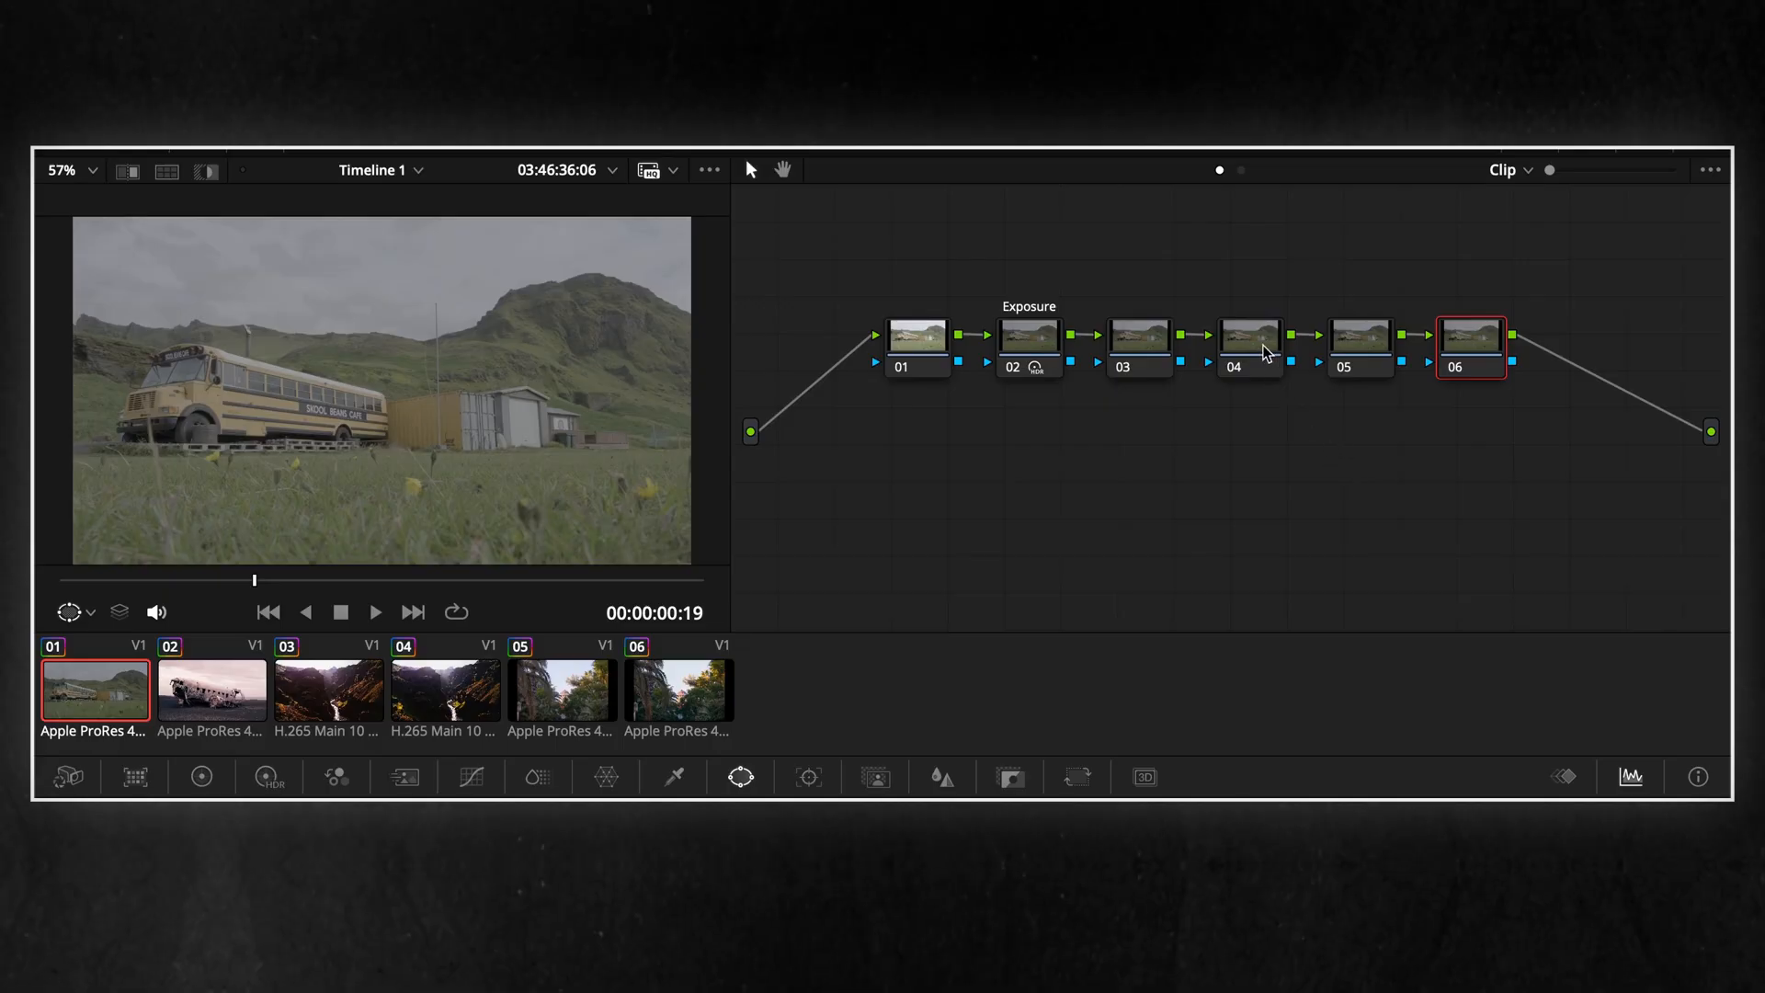
Label node 04 of the bus clip as LUT
right_click(1267, 354)
click(1296, 390)
text(LUT)
key(Return)
Apply the Fuji XH2s FLog 2 conversion LUT to WDR BT.709 on the LUT node
right_click(1267, 354)
mouse_move(1329, 597)
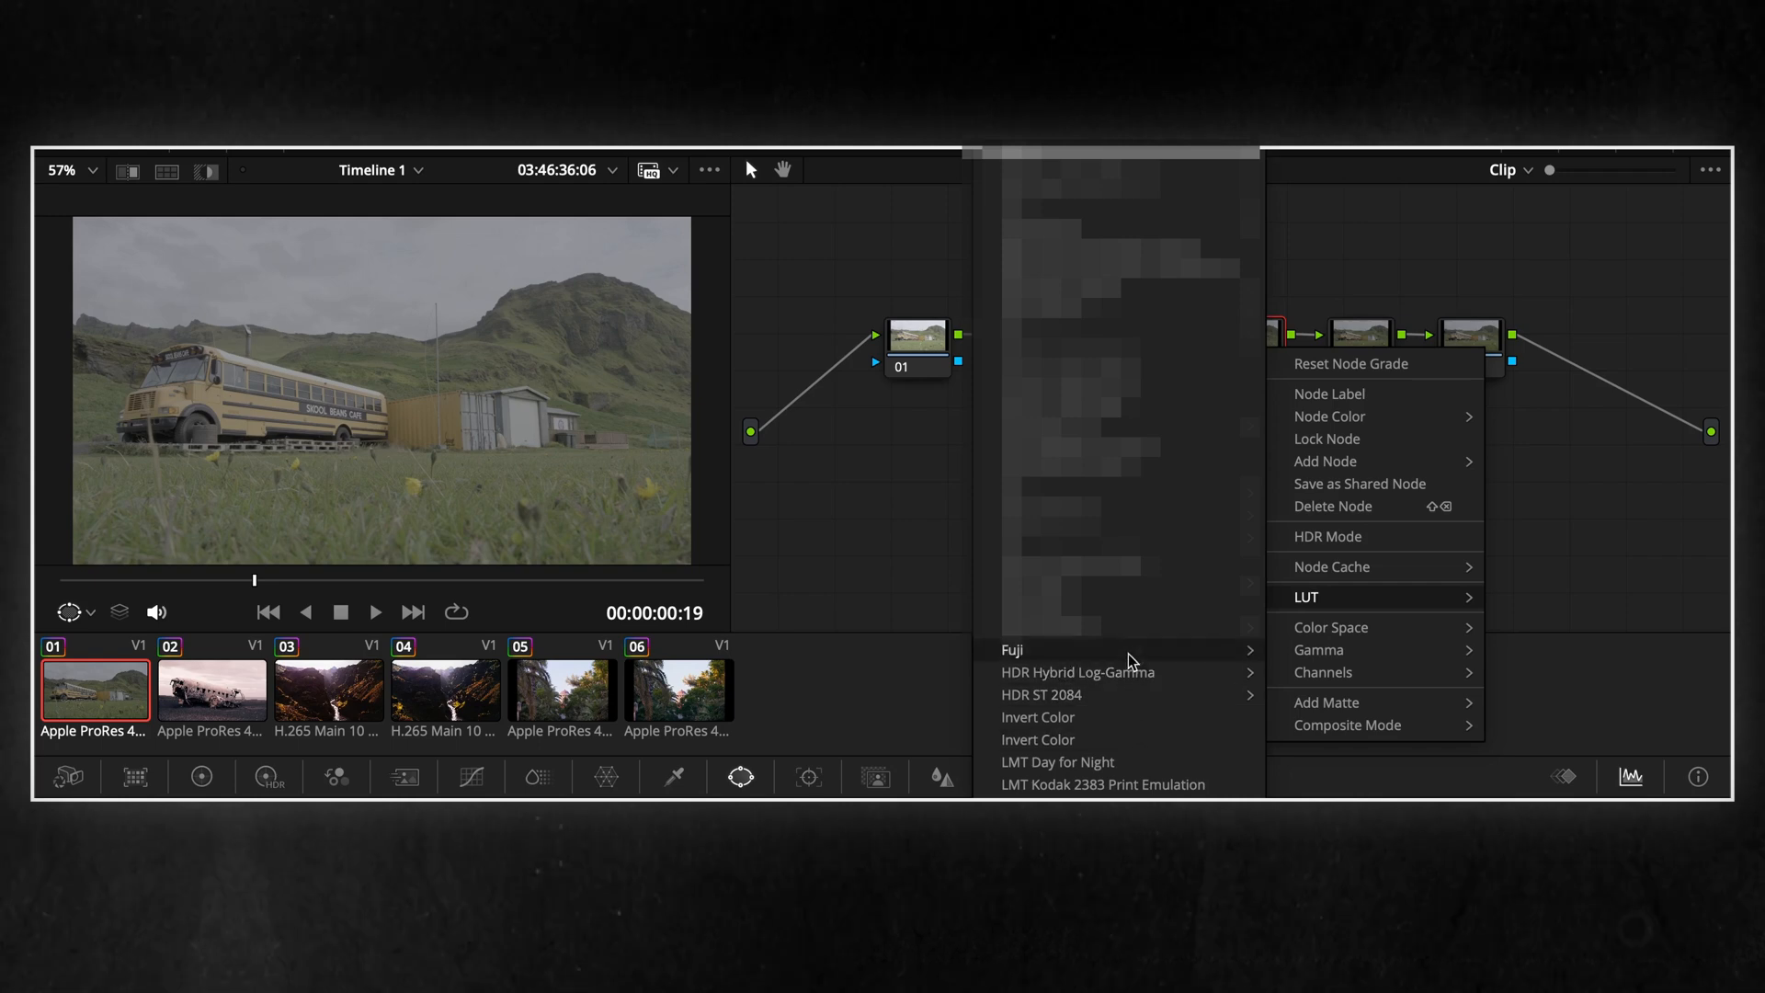
mouse_move(1134, 651)
mouse_move(1342, 695)
click(1140, 740)
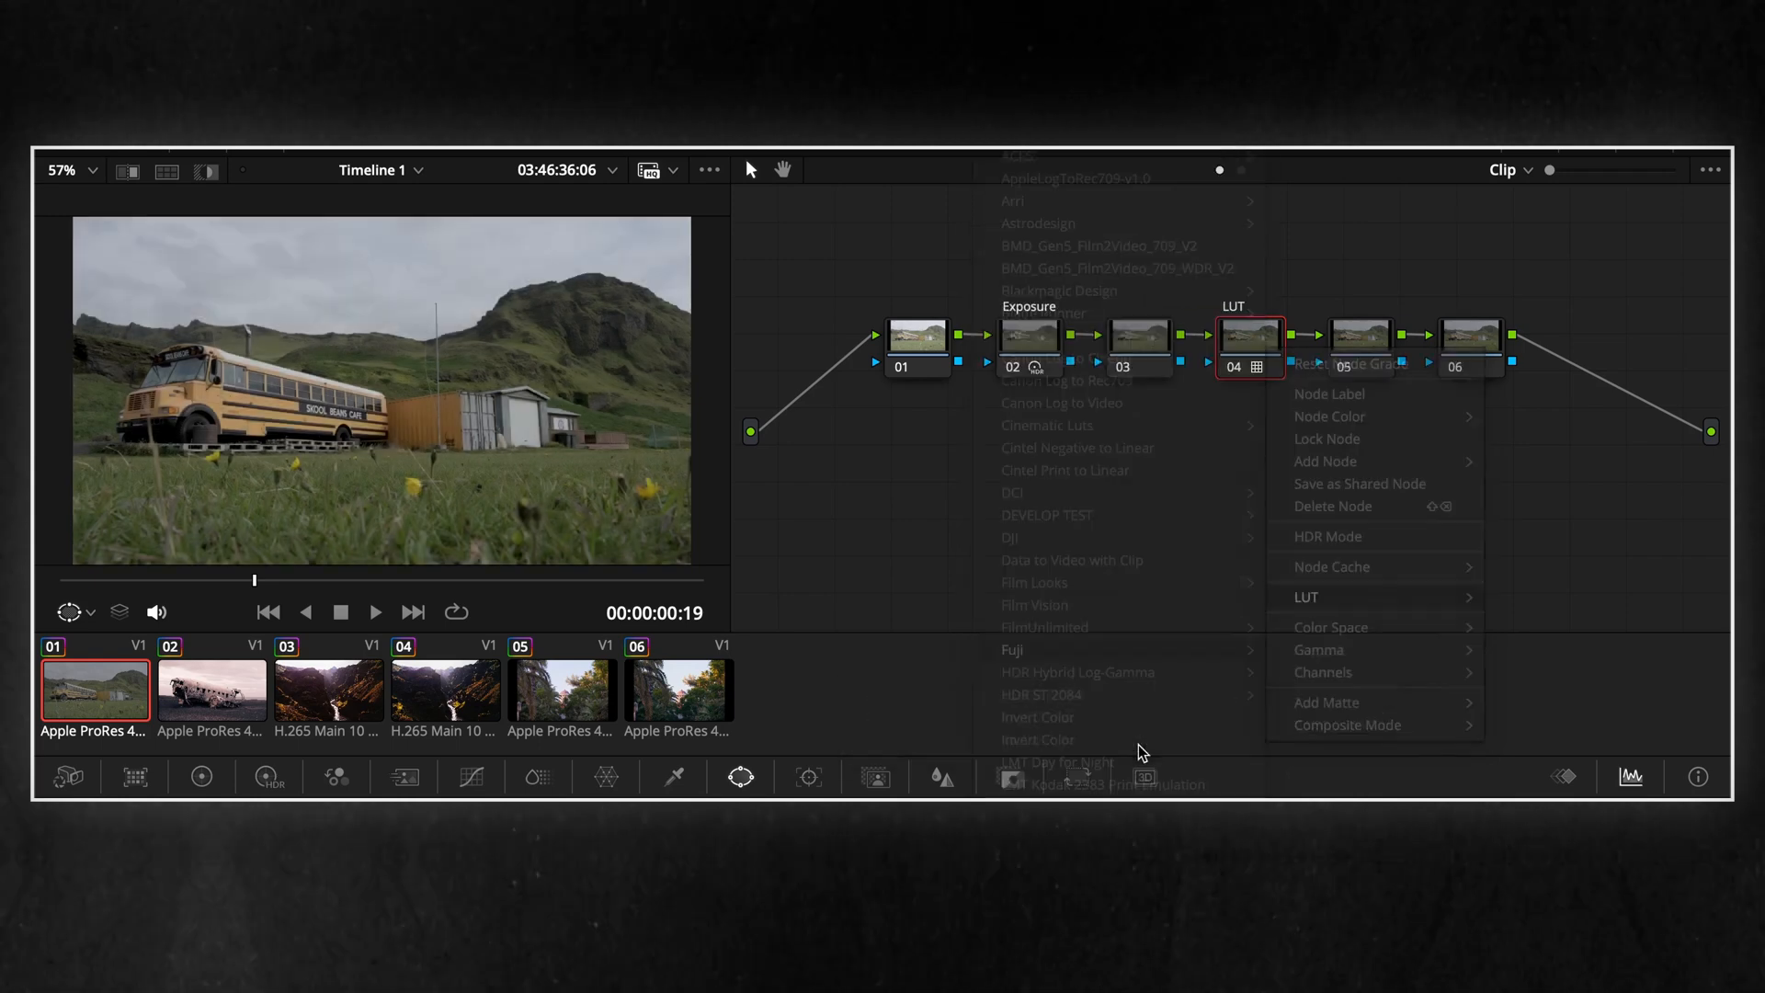
Select the Exposure node and display its HDR grading controls
click(1471, 340)
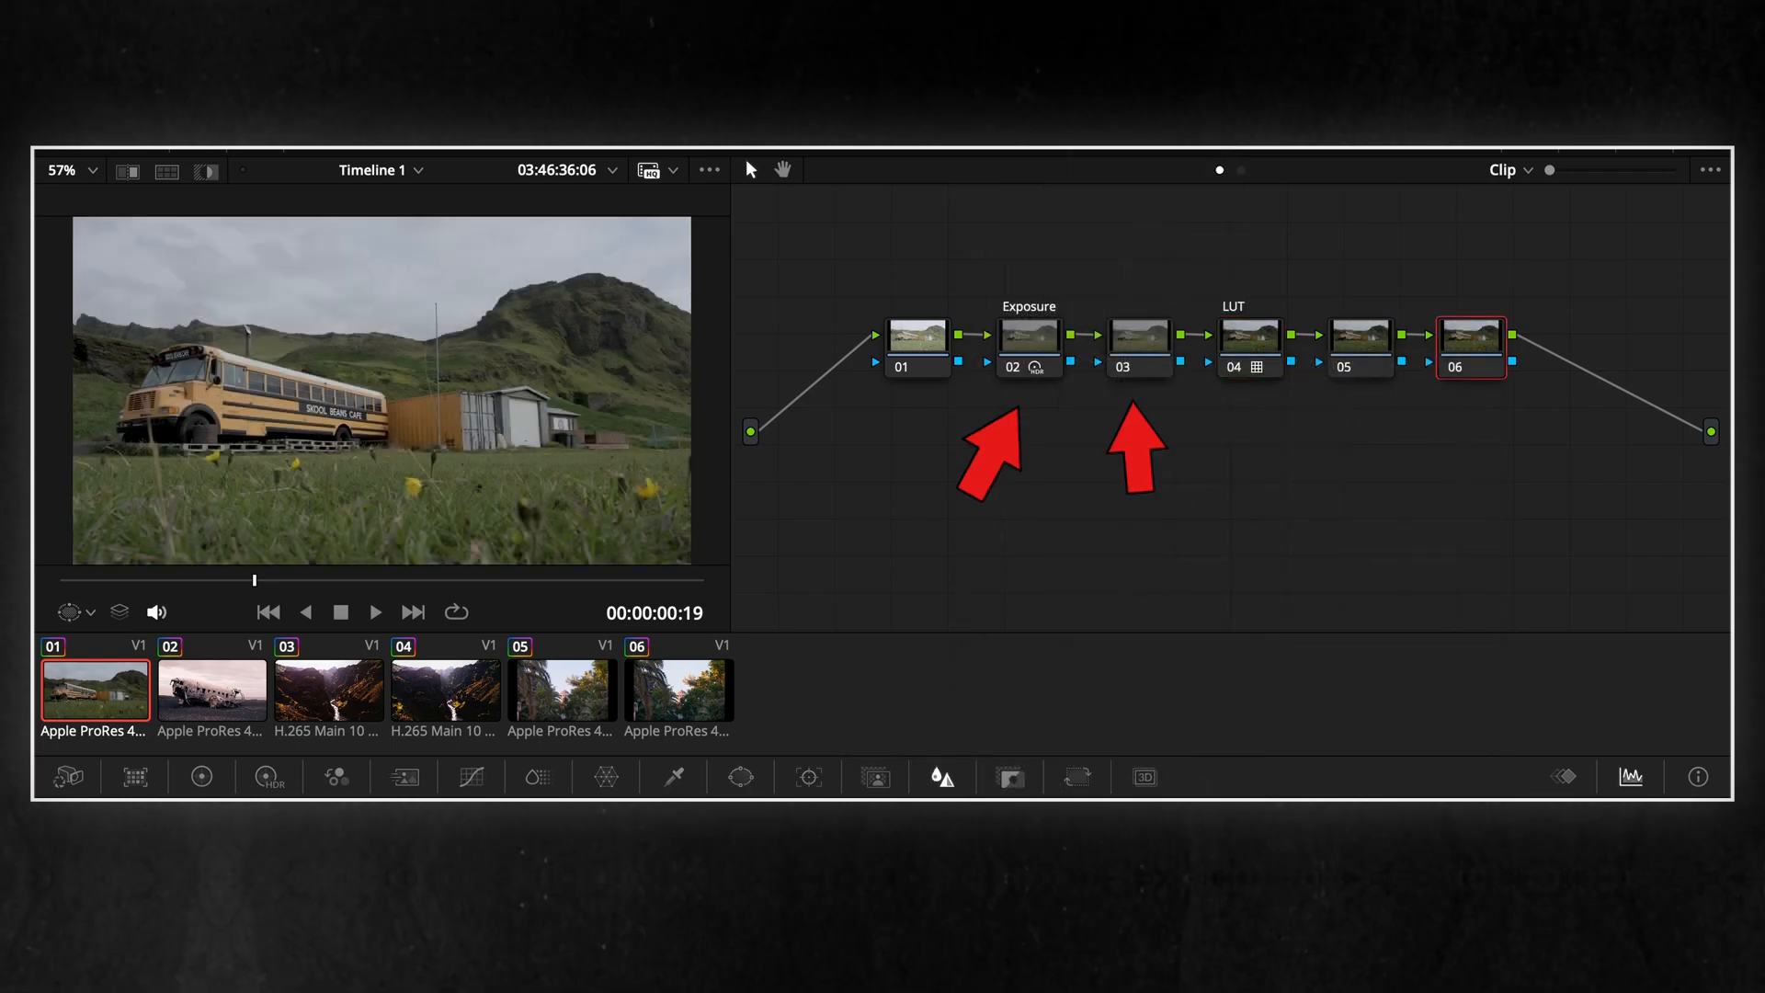
click(1028, 347)
click(270, 777)
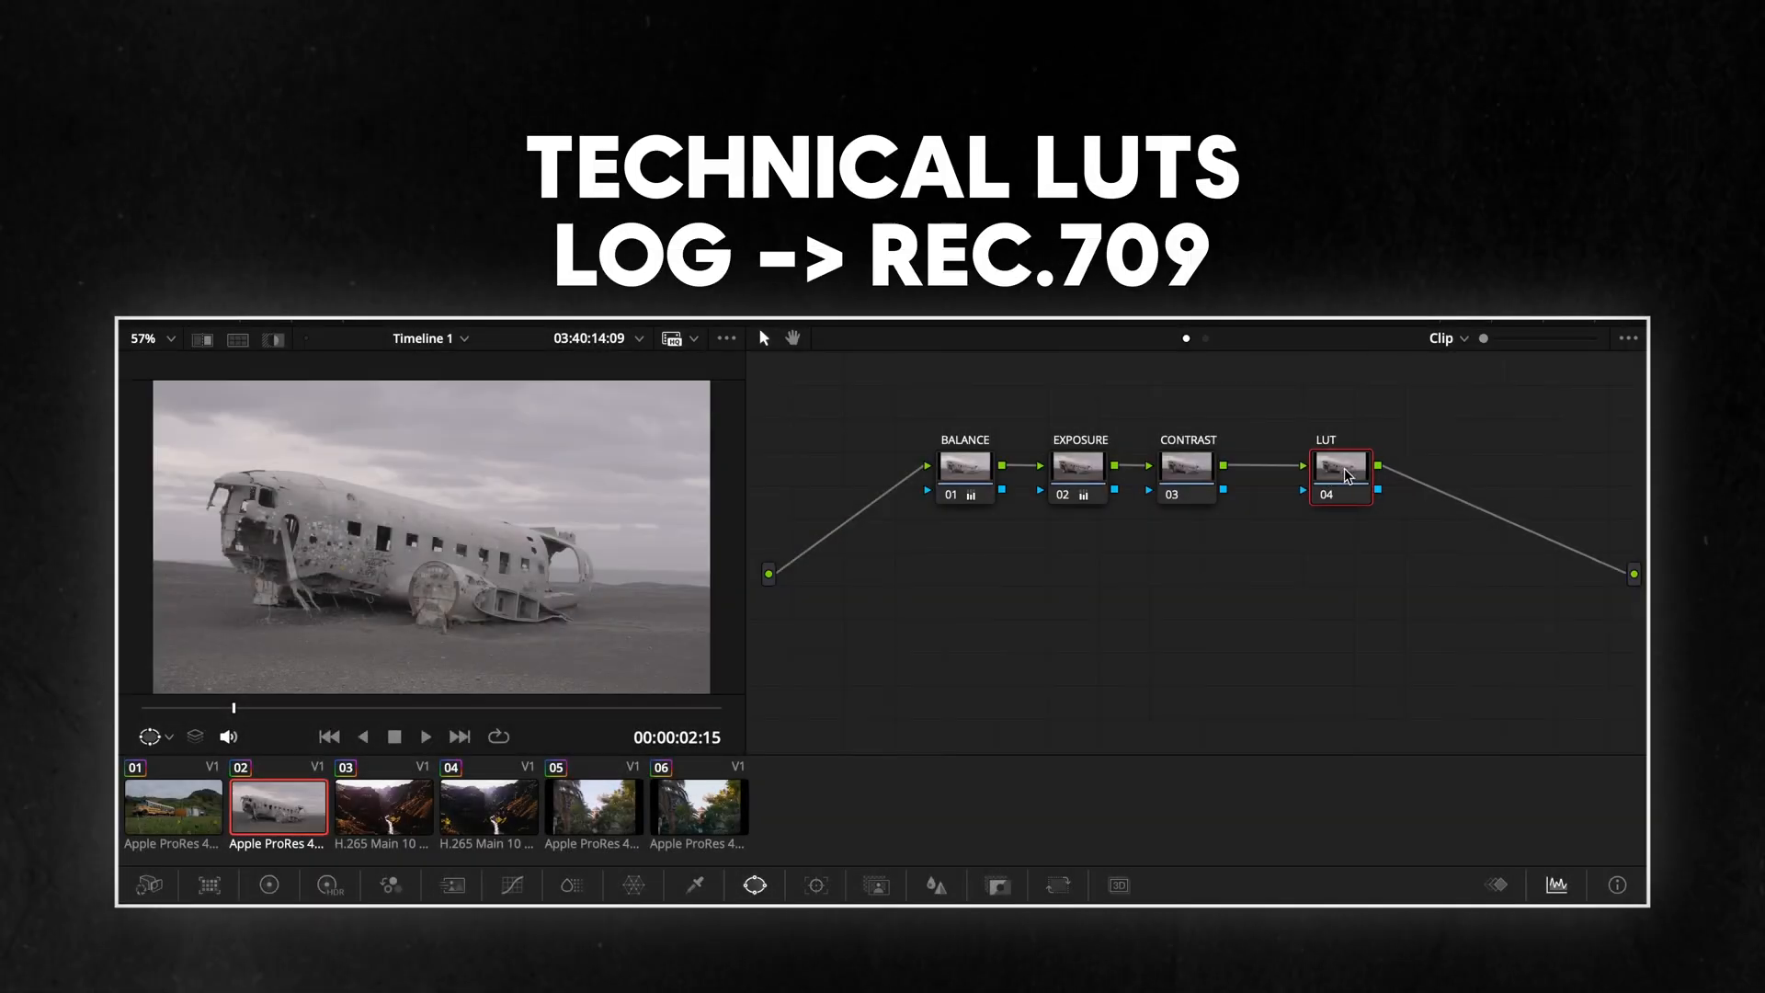
Apply the XH2S_FLog2_FGamut_to_WDR_BT.709_33grid_V.1.00 LUT to the LUT node of the plane wreck clip
right_click(1345, 474)
mouse_move(1434, 705)
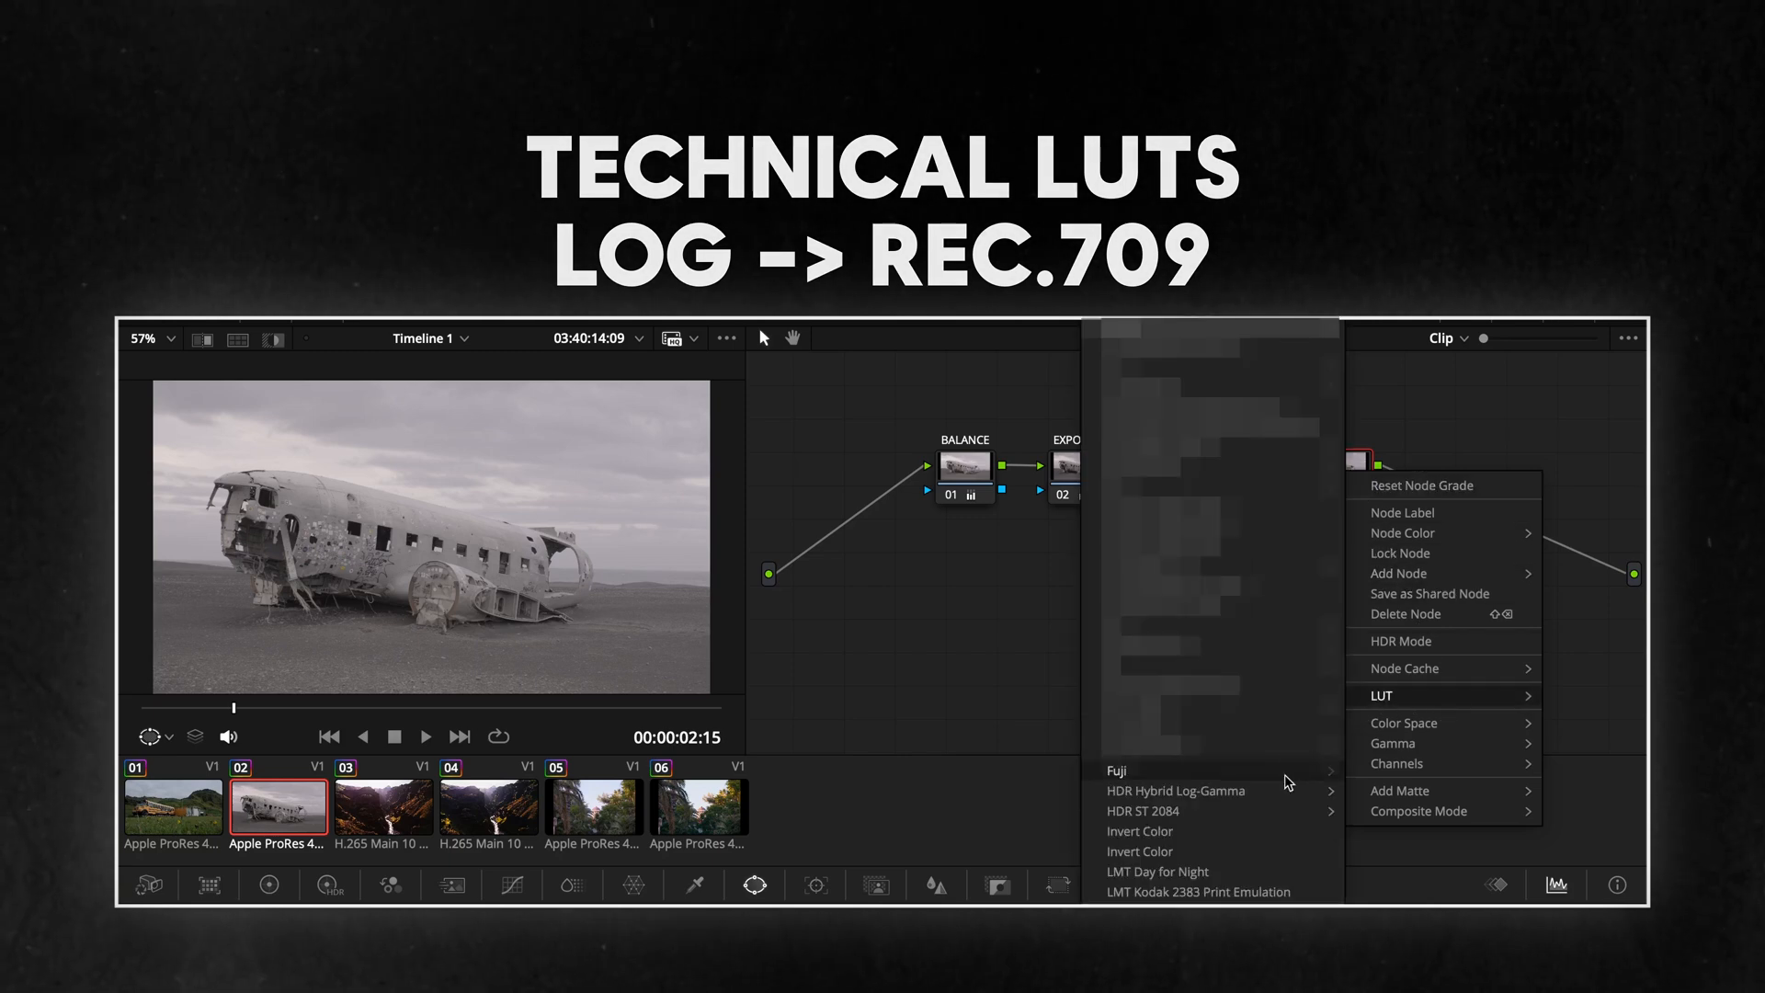
mouse_move(1286, 775)
mouse_move(1412, 816)
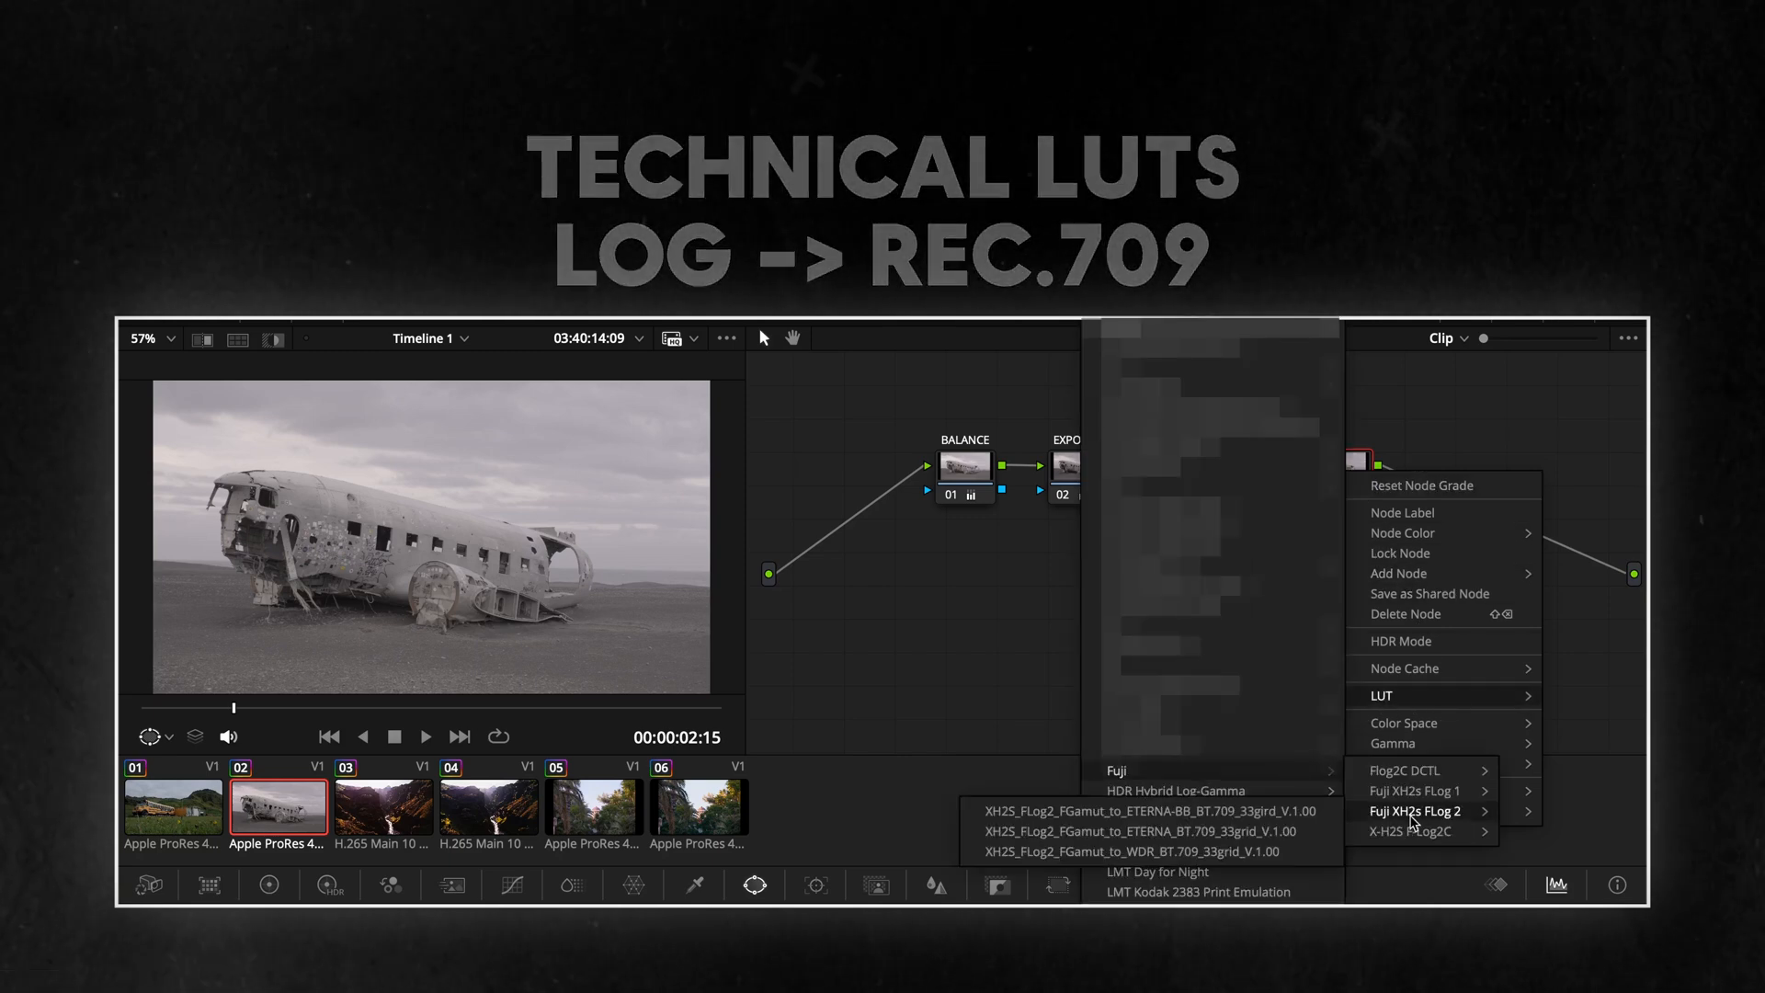
click(1273, 851)
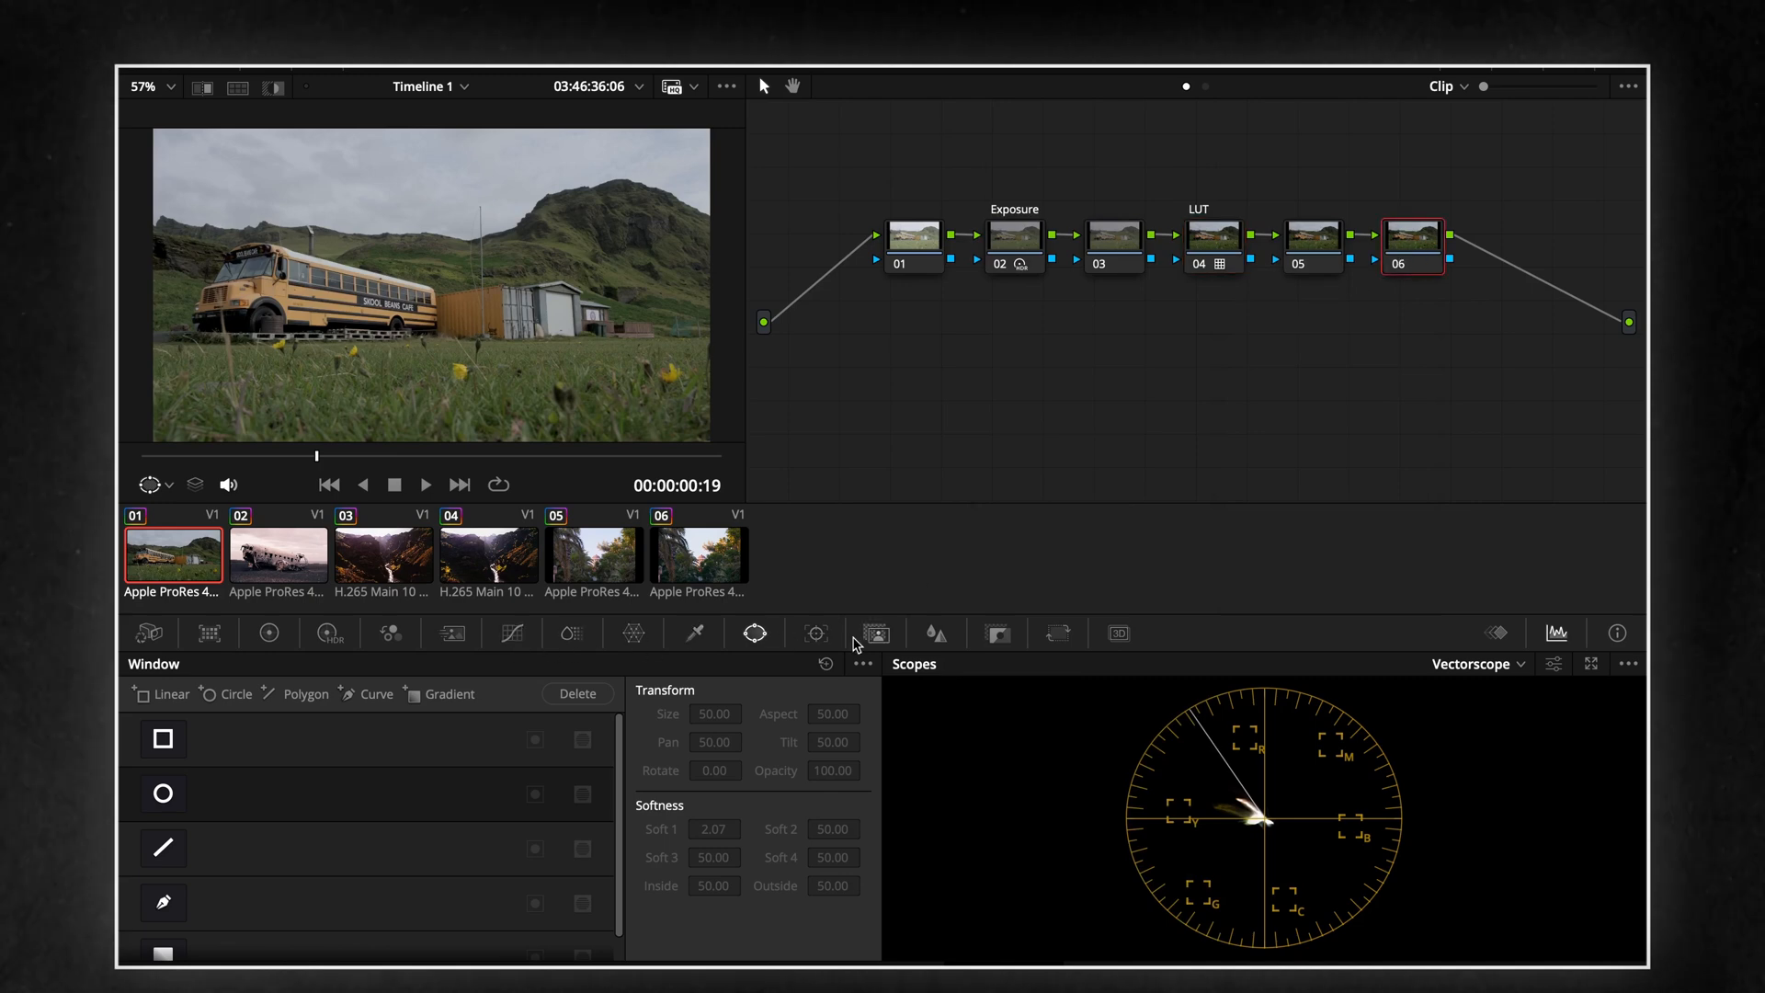
Adjust the blur radius on the last node of the bus clip
click(935, 633)
mouse_move(245, 831)
mouse_down()
mouse_move(245, 747)
mouse_move(245, 803)
mouse_up()
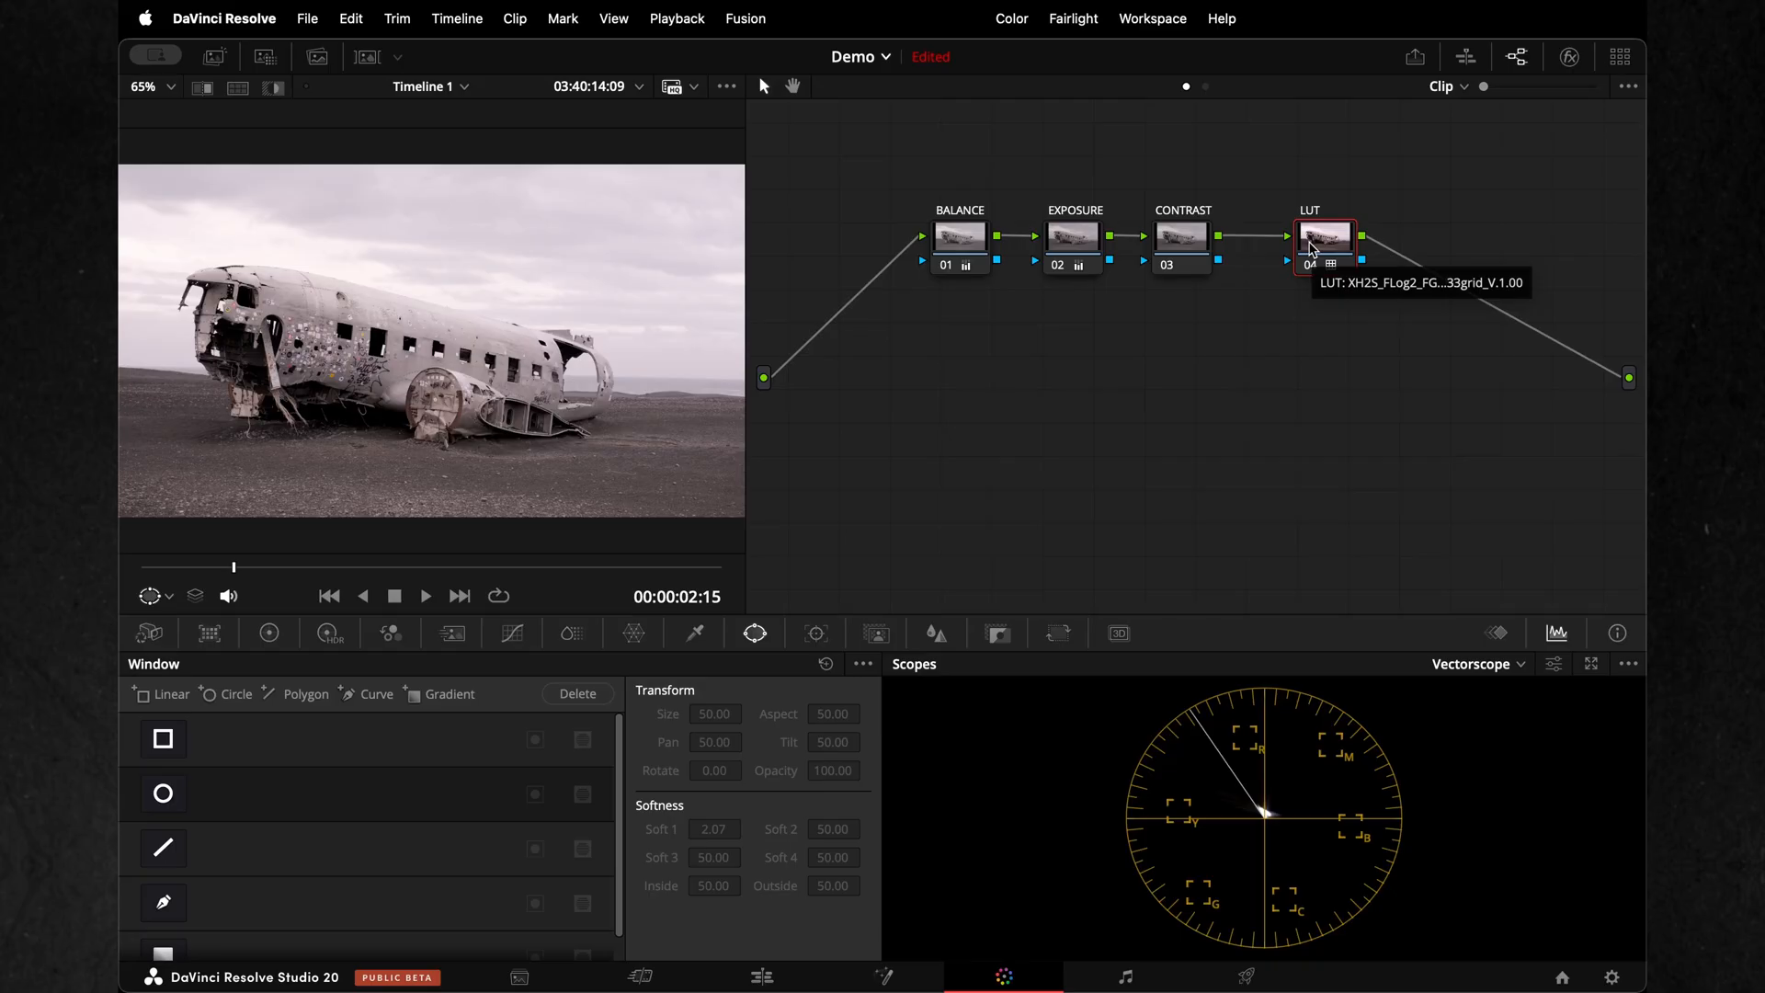
Delete the LUT node of the plane wreck clip and add a serial node after CONTRAST
right_click(1312, 247)
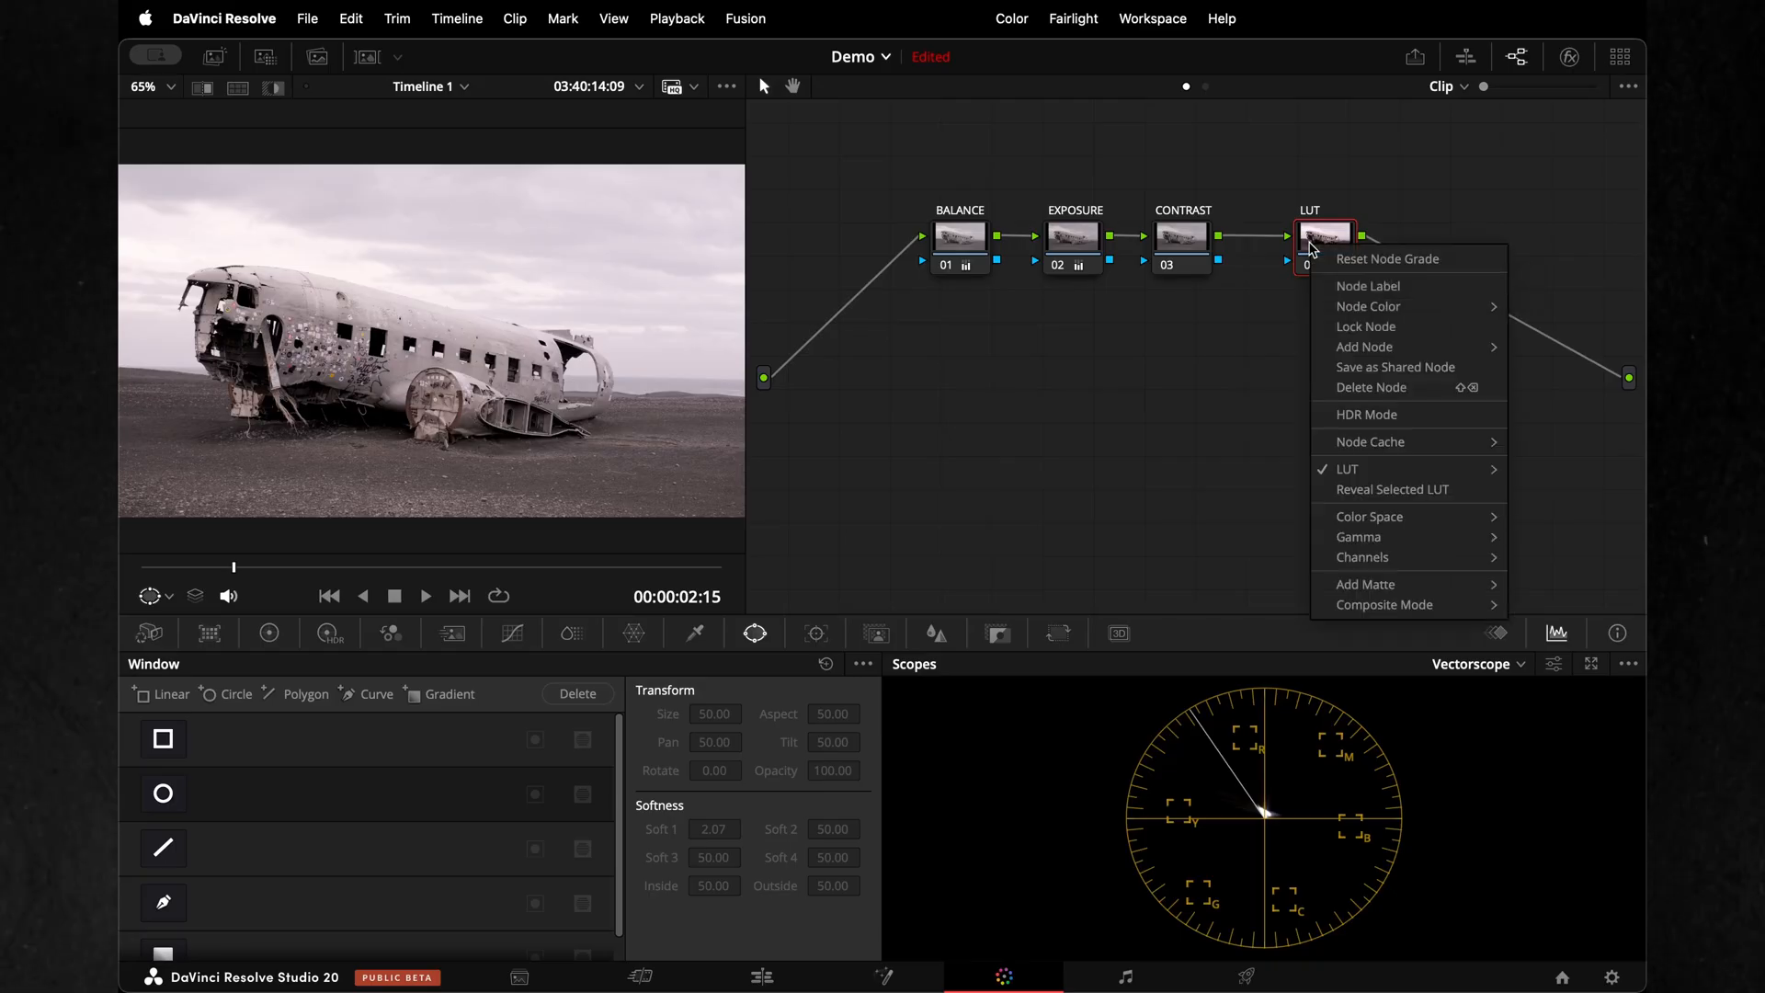
click(1369, 387)
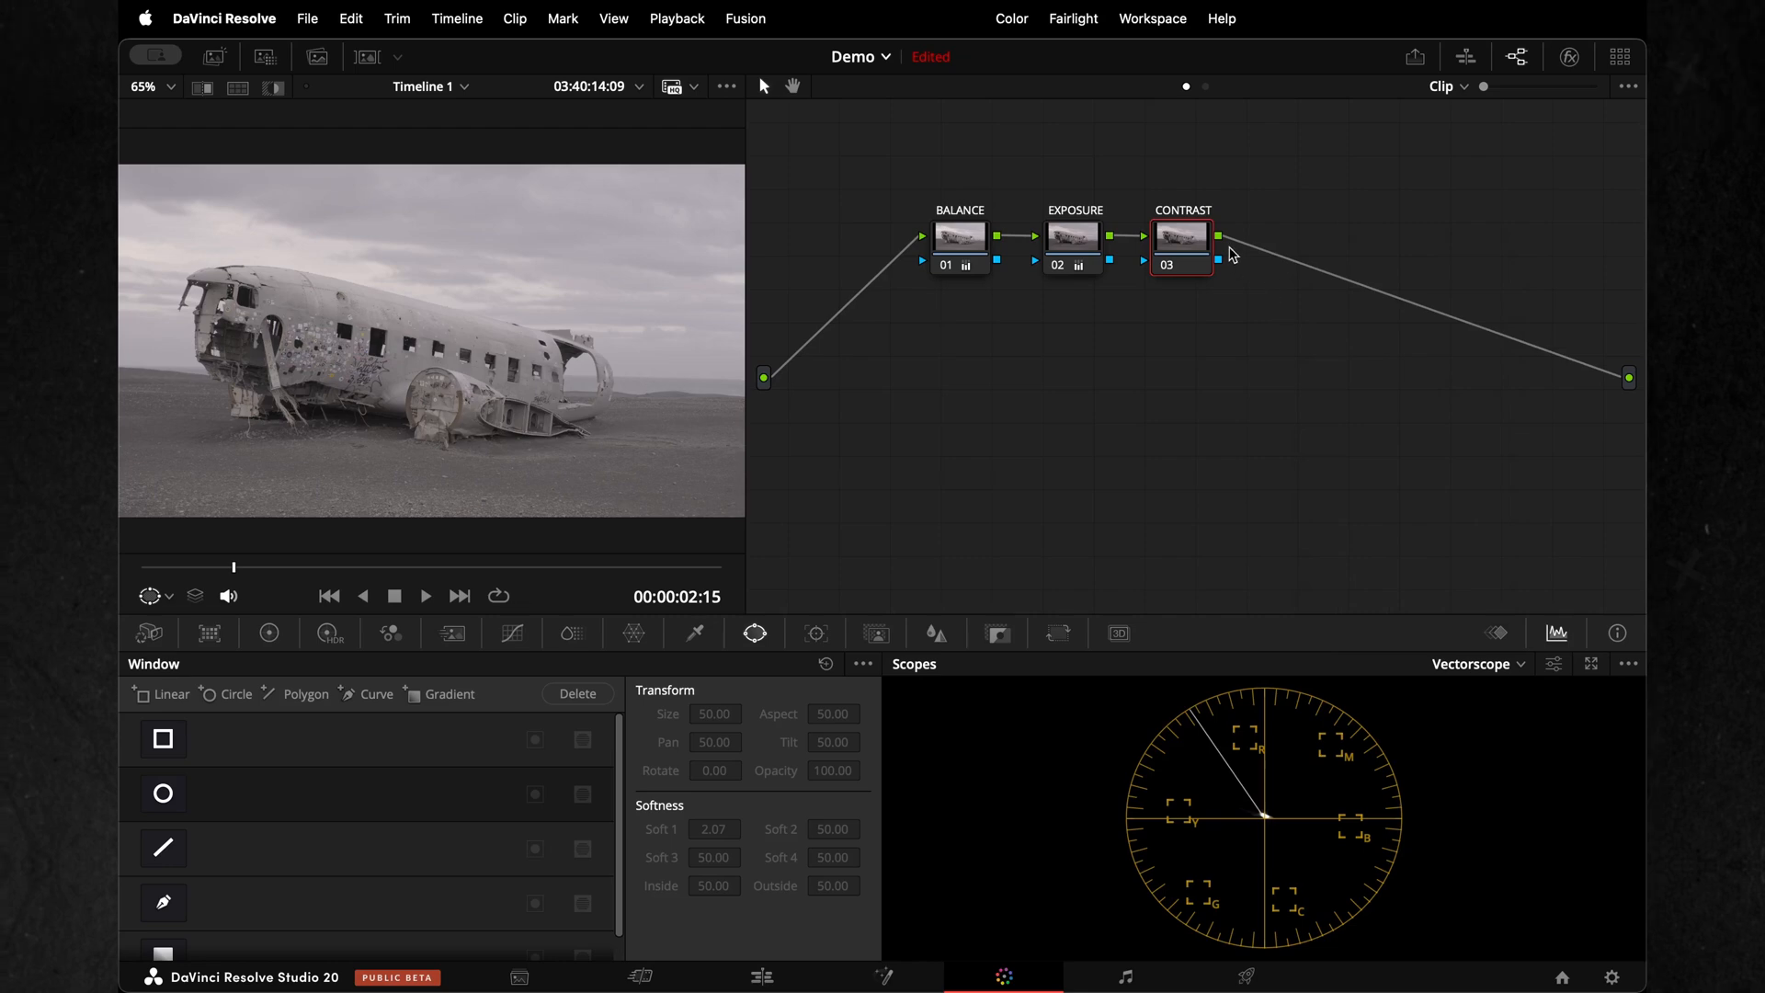
right_click(1207, 246)
mouse_move(1268, 343)
click(1471, 343)
Label the new node CST and move it slightly away from CONTRAST
right_click(1257, 230)
click(1315, 261)
text(c)
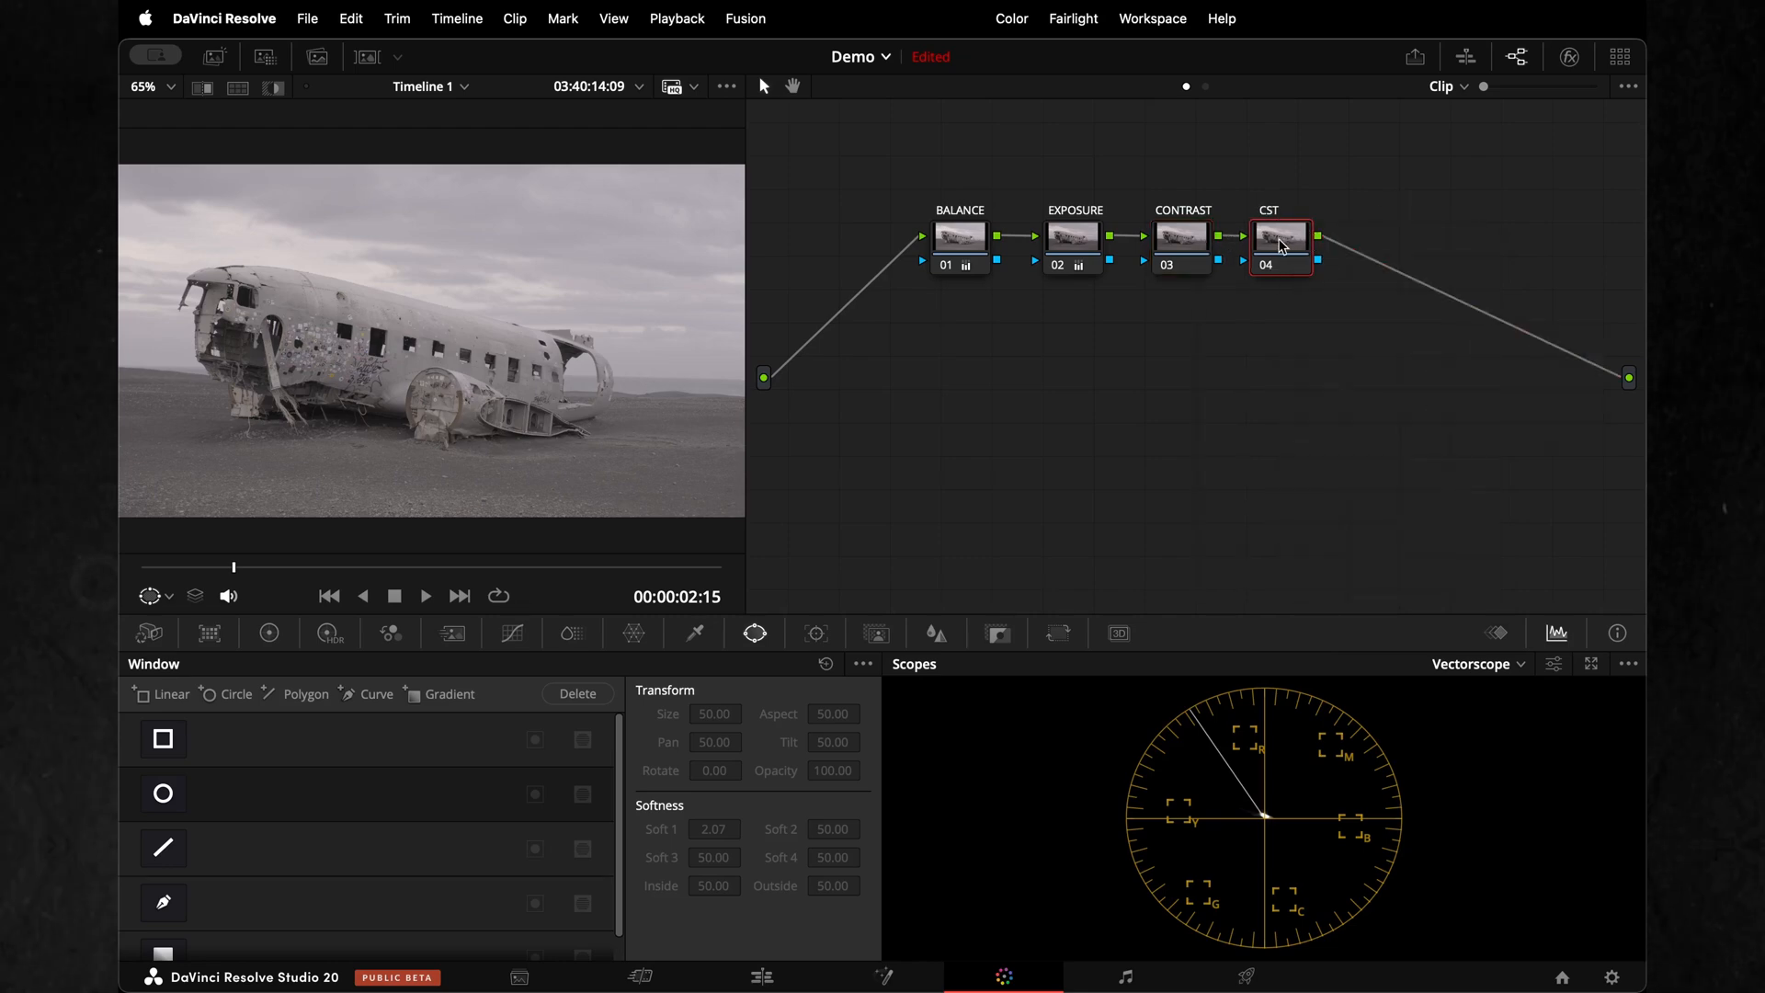
drag(1280, 247, 1300, 246)
Find the Color Space Transform effect by searching for "color space" and apply it to the CST node
click(1569, 56)
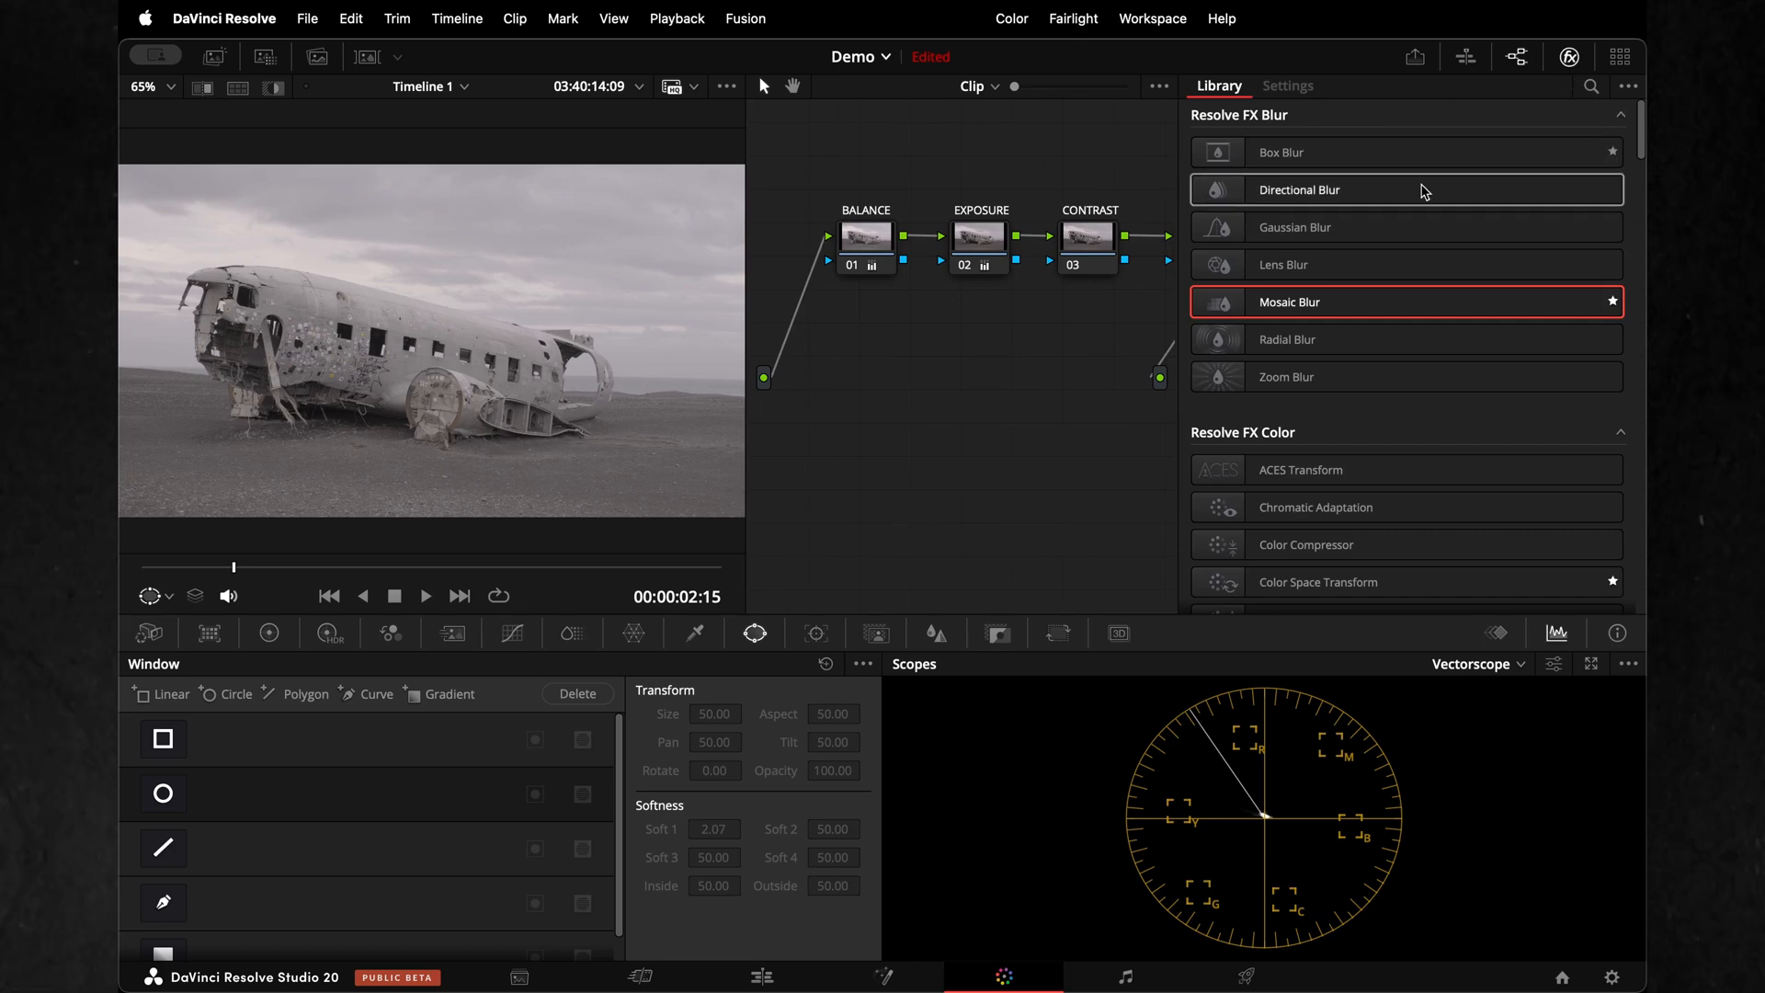
scroll(1016, 377, right, 2)
scroll(1016, 378, right, 2)
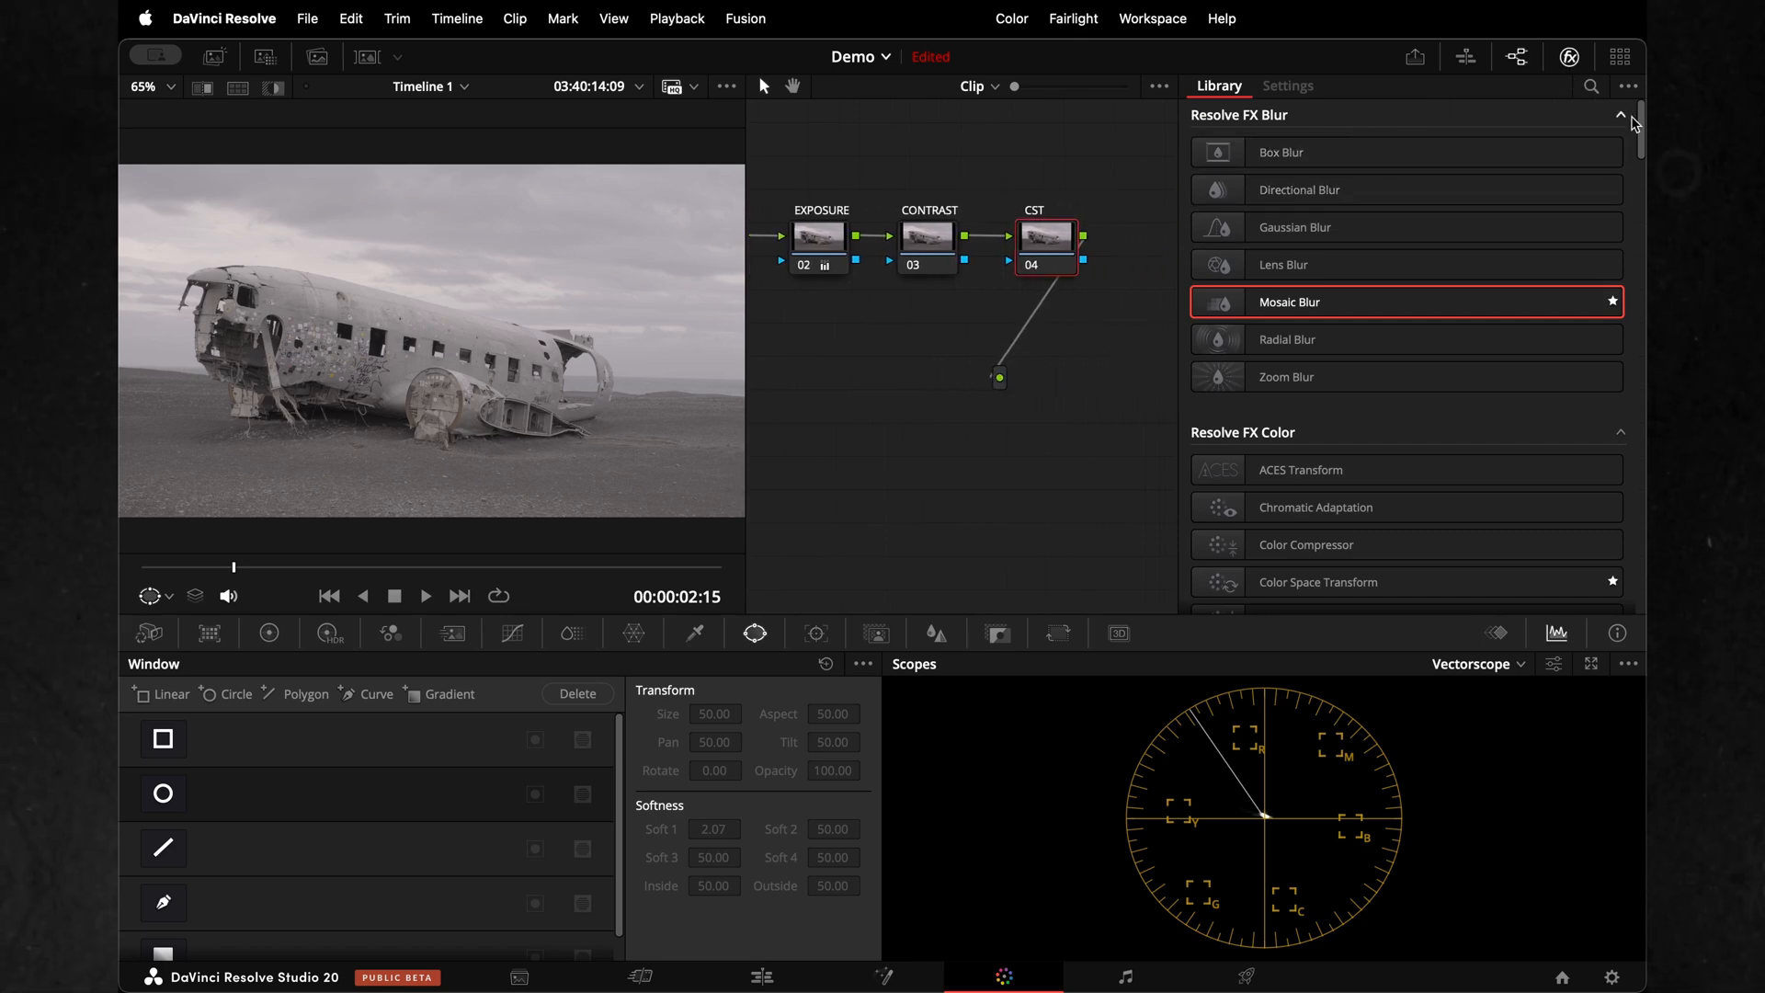
click(1591, 88)
text(c)
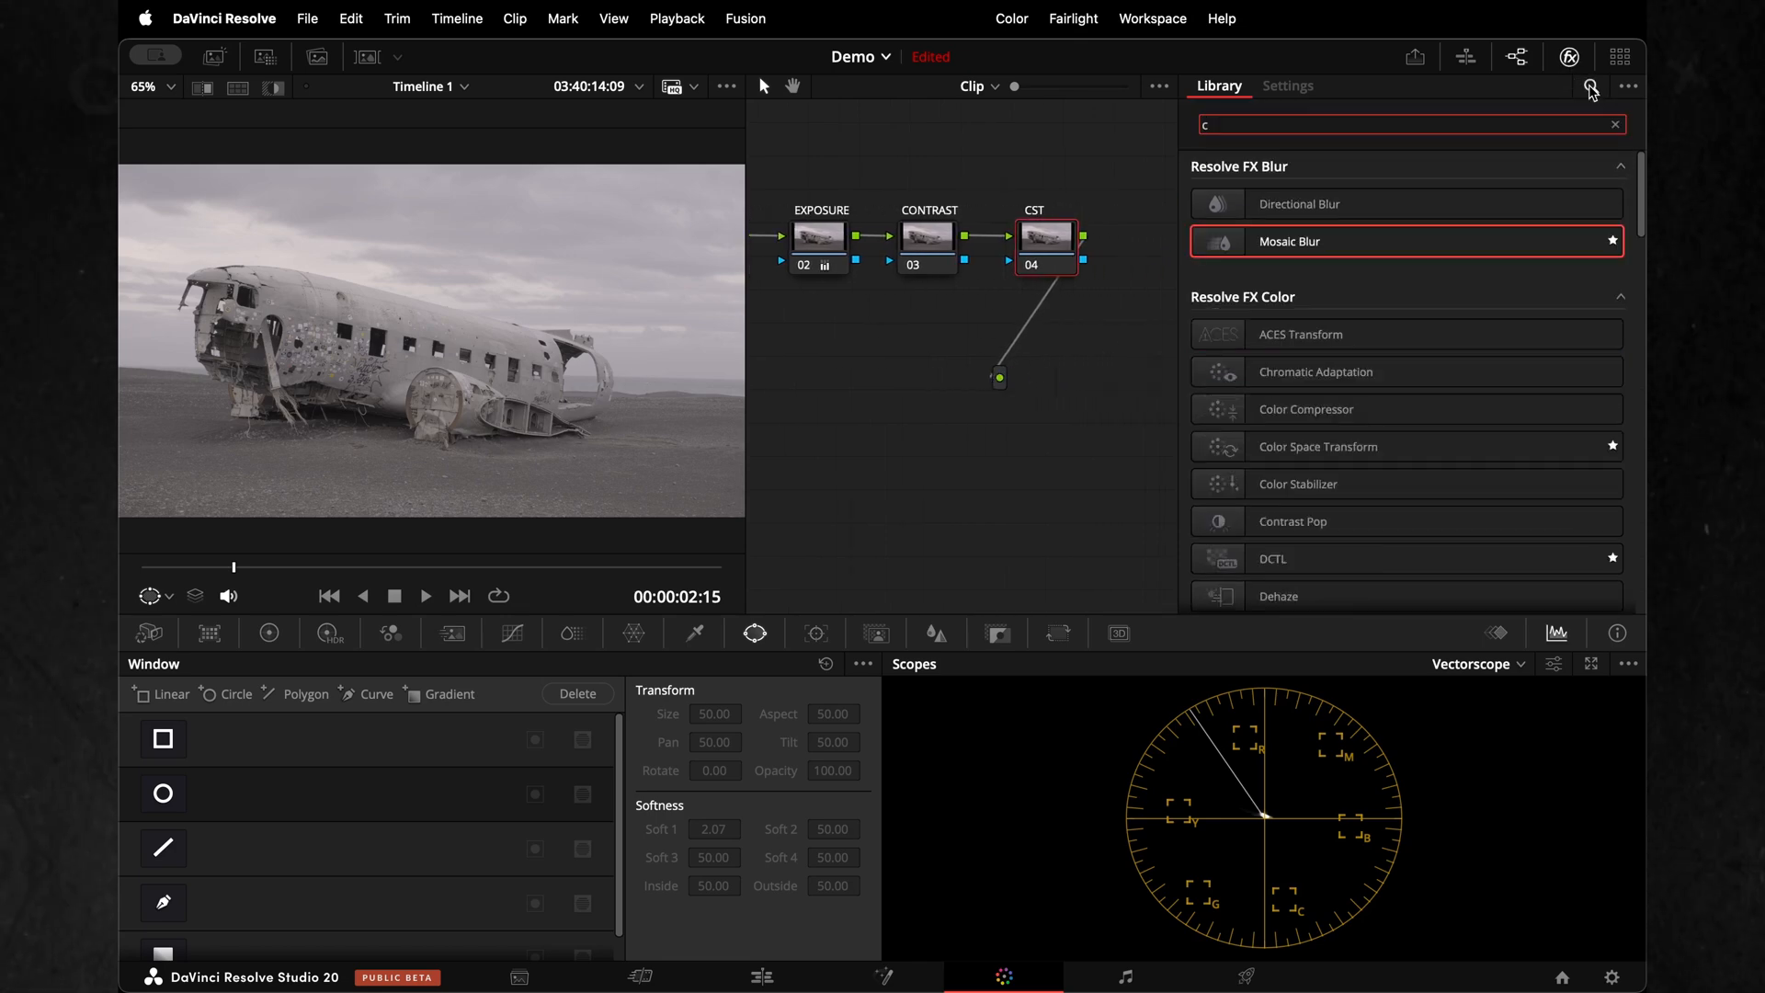
text(olo)
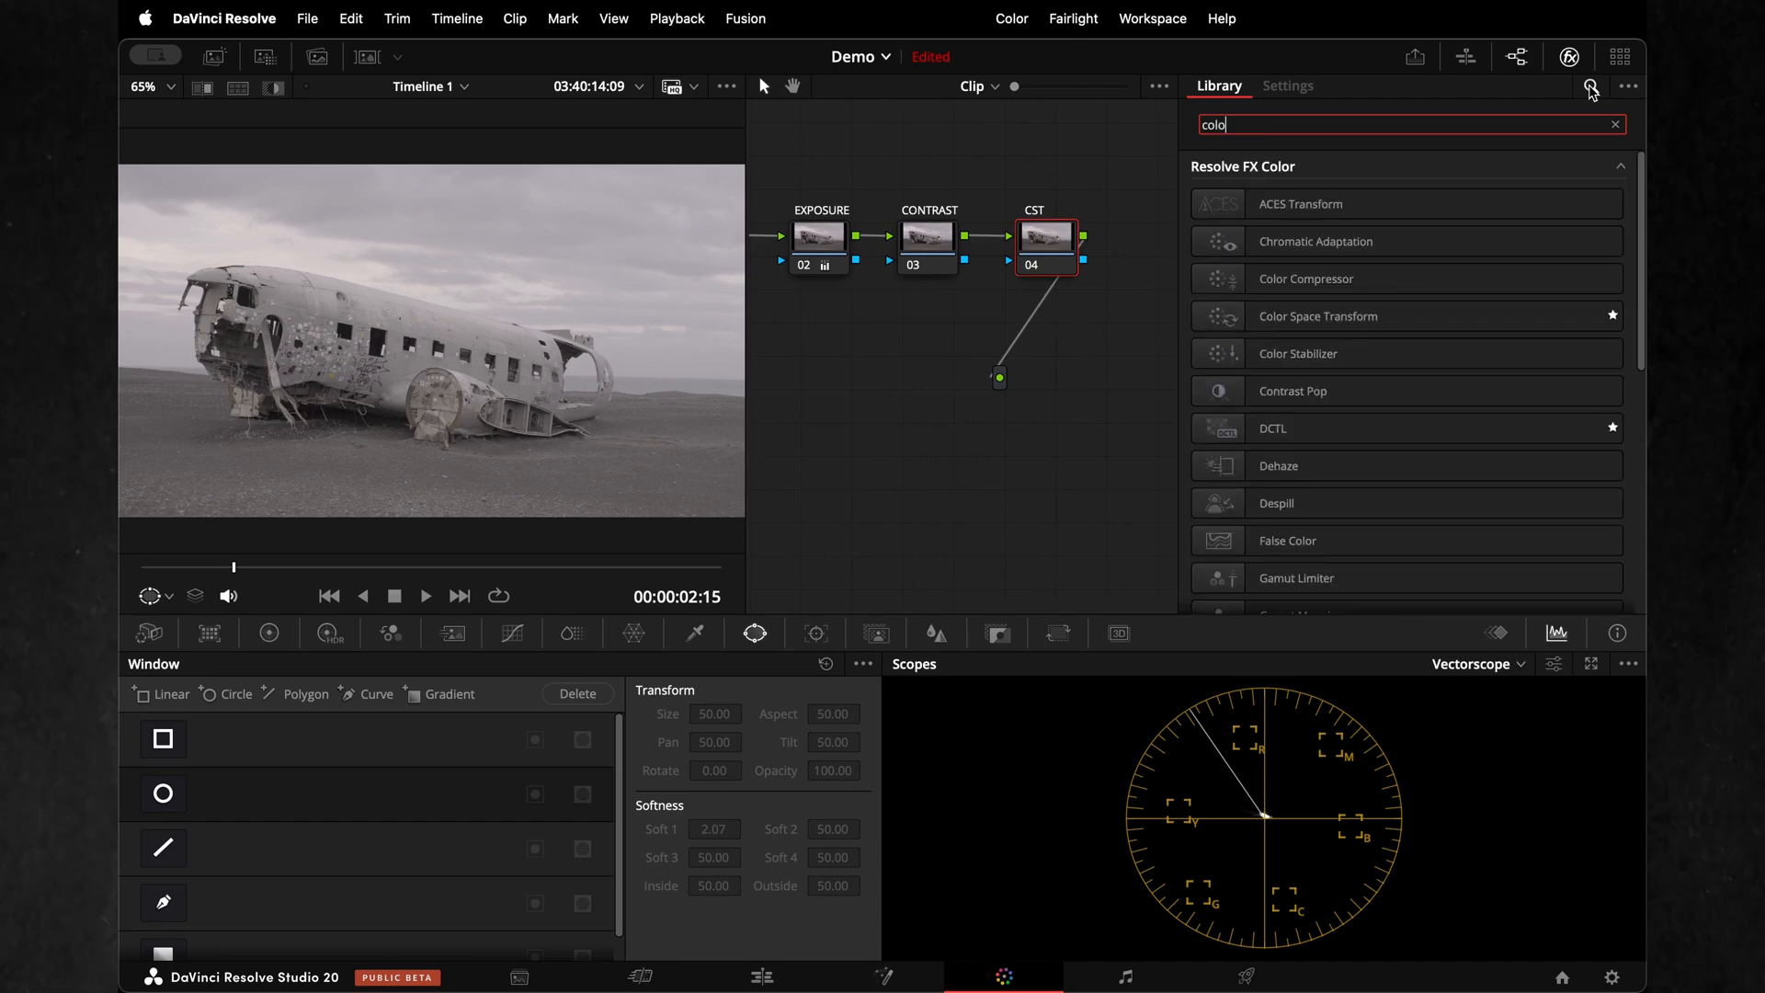
text(r space)
drag(1328, 218, 1046, 250)
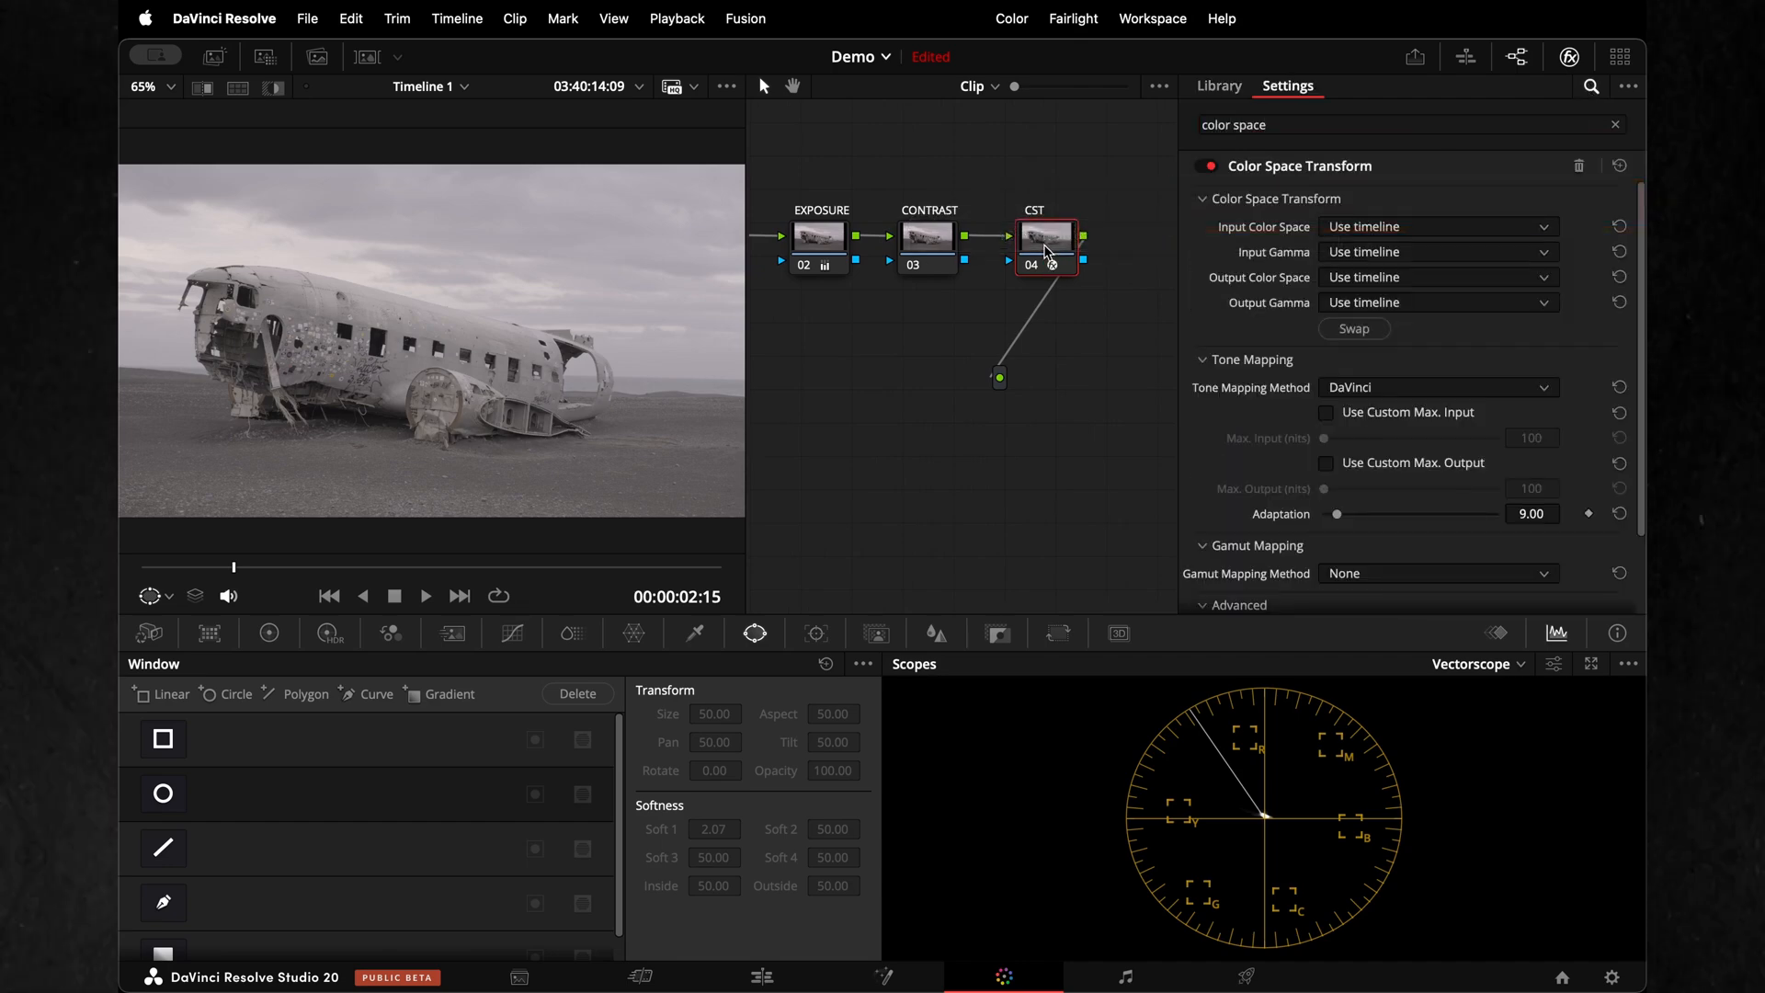
Set the transform's input color space to Rec.2020 and its input gamma to Fujifilm F-Log2
click(1439, 226)
scroll(1403, 426, down, 10)
click(1403, 426)
click(1438, 252)
click(1388, 469)
Set the transform's output color space to Rec.709 and its output gamma to Gamma 2.2
click(1393, 278)
scroll(1385, 460, down, 10)
click(1383, 505)
click(1397, 303)
scroll(1410, 414, down, 10)
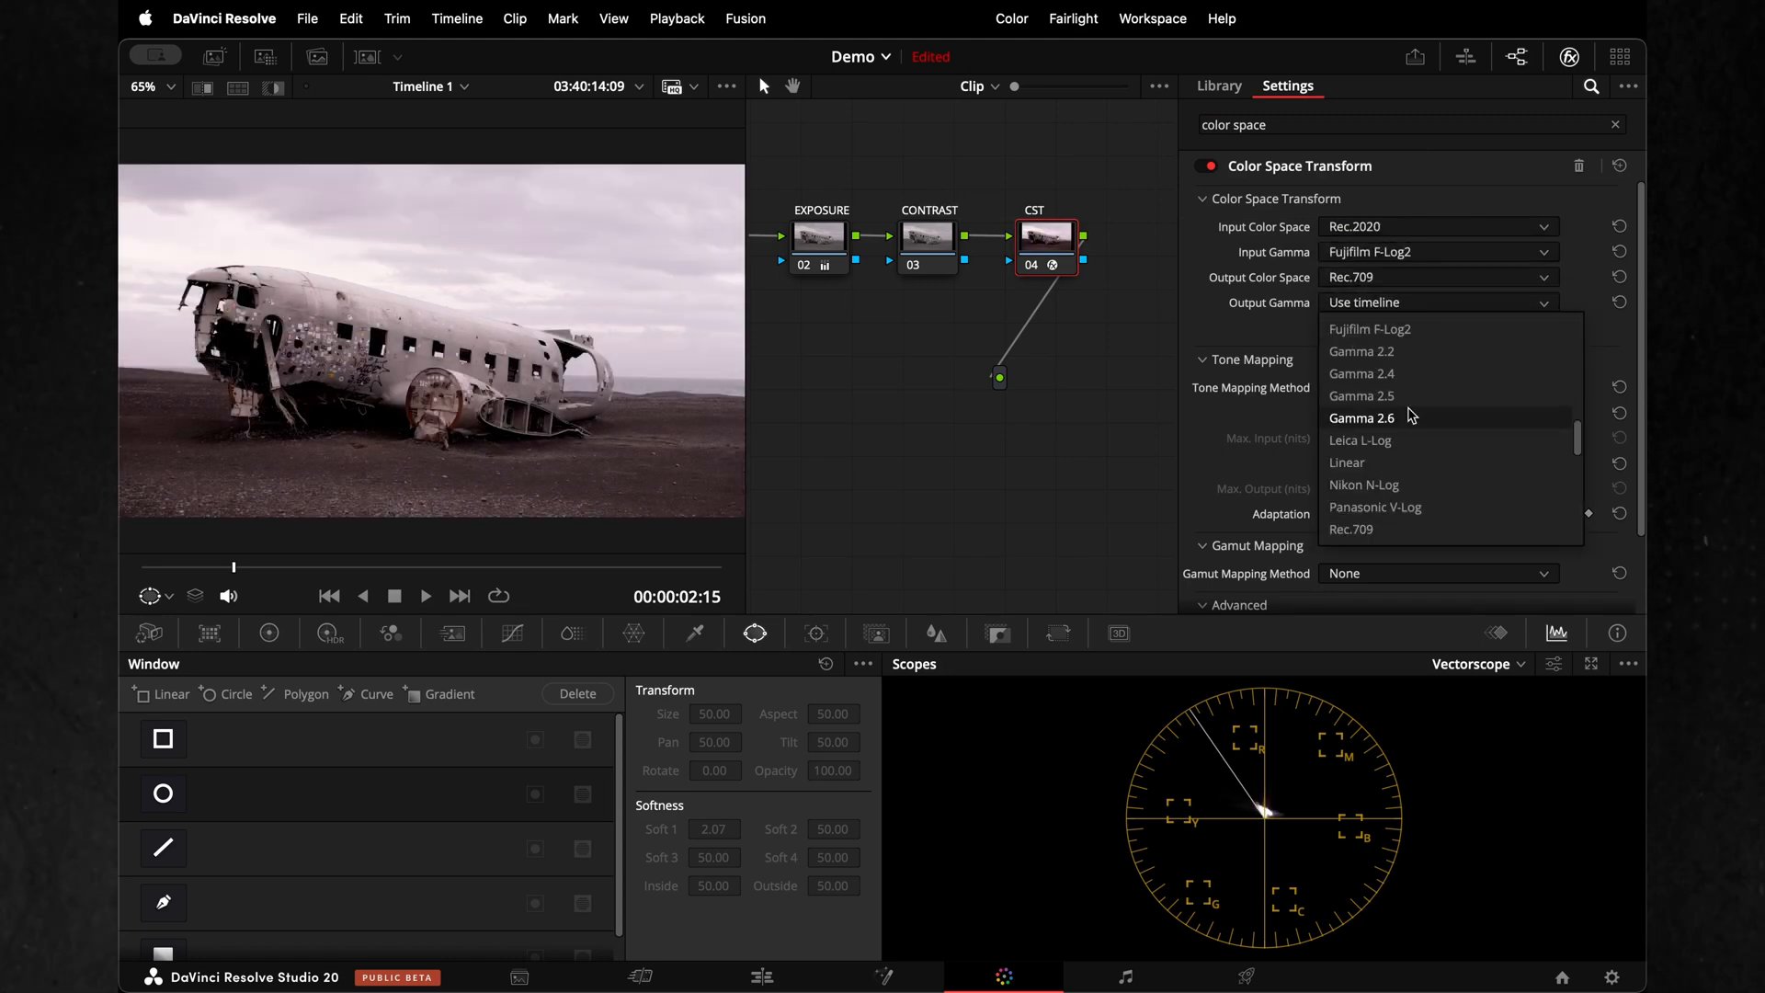
click(1410, 353)
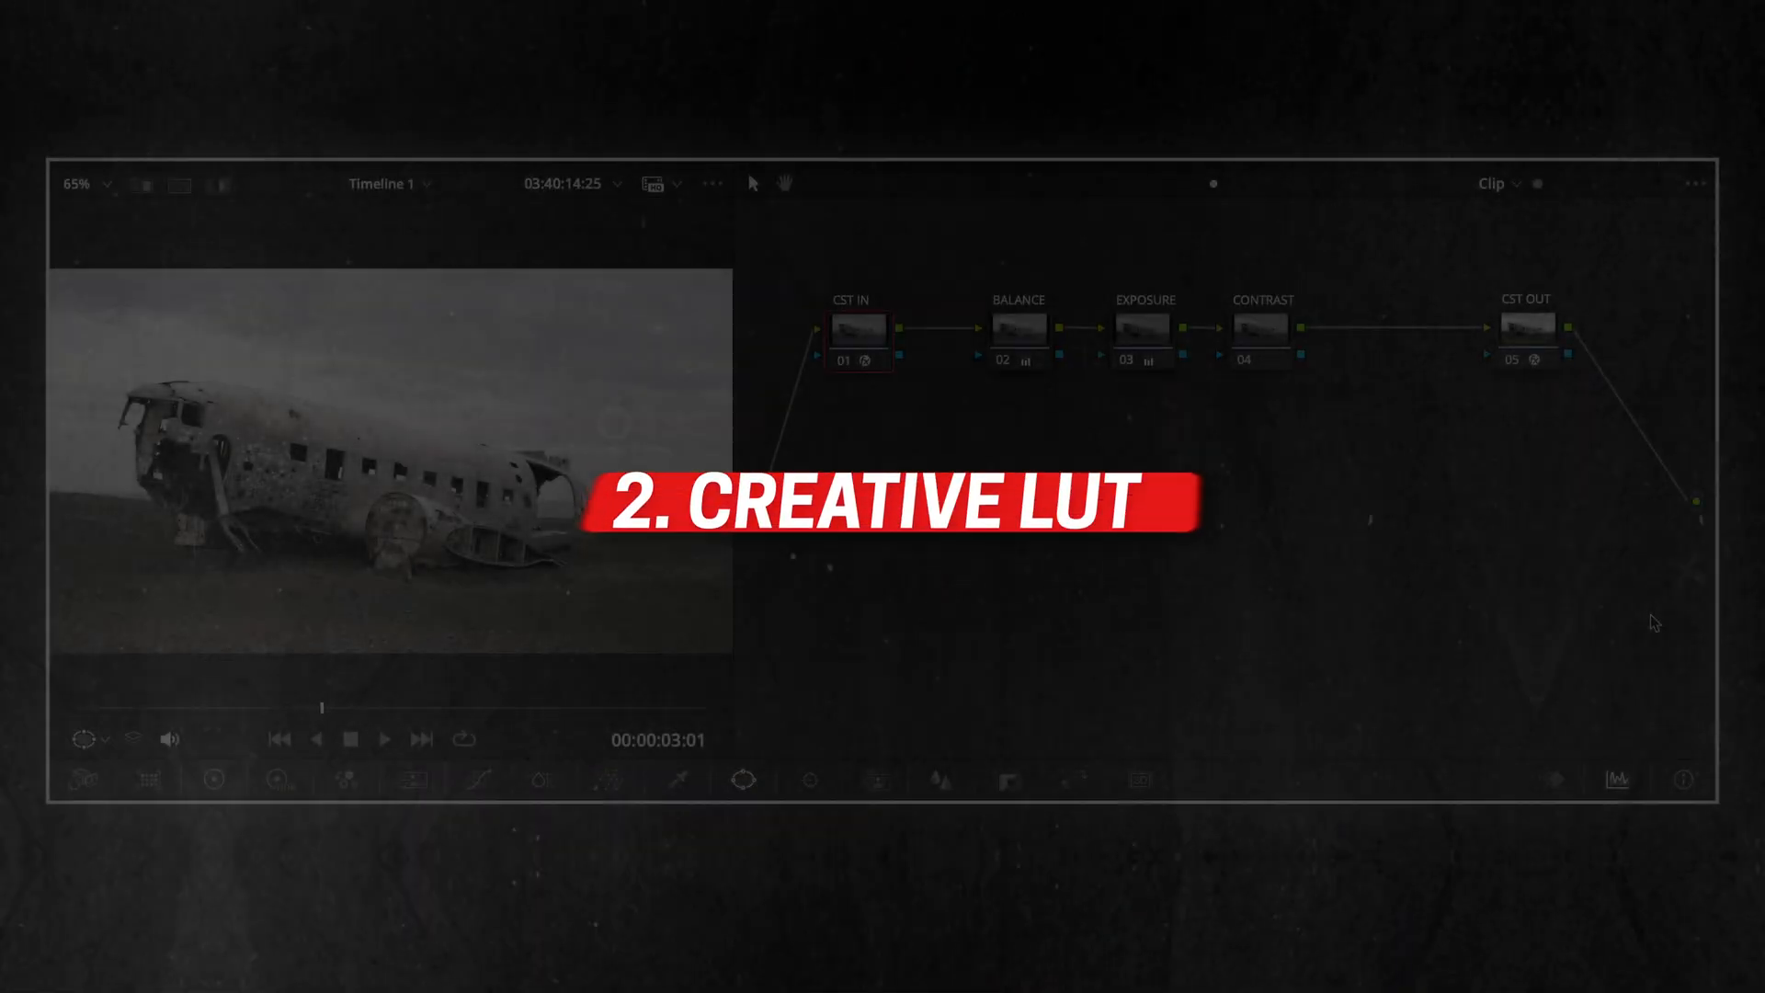
Add a serial node between CONTRAST and CST OUT and label it LUT
click(1262, 336)
right_click(1262, 337)
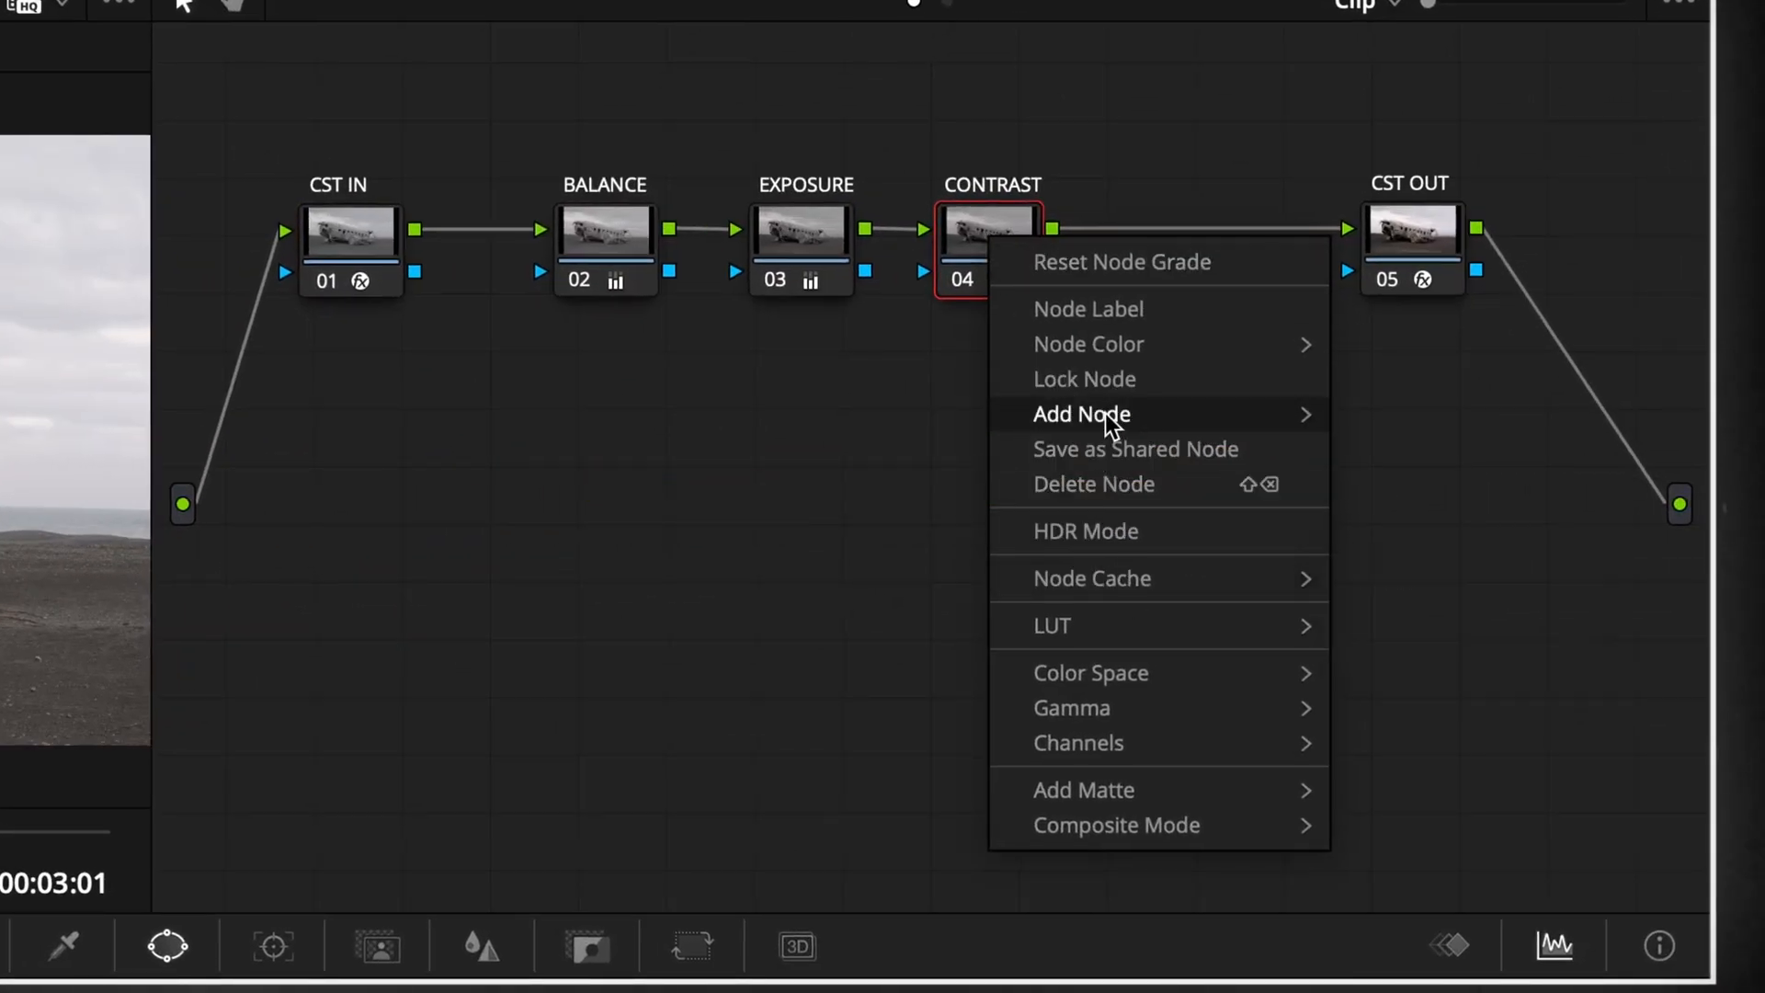
mouse_move(1111, 415)
click(1391, 418)
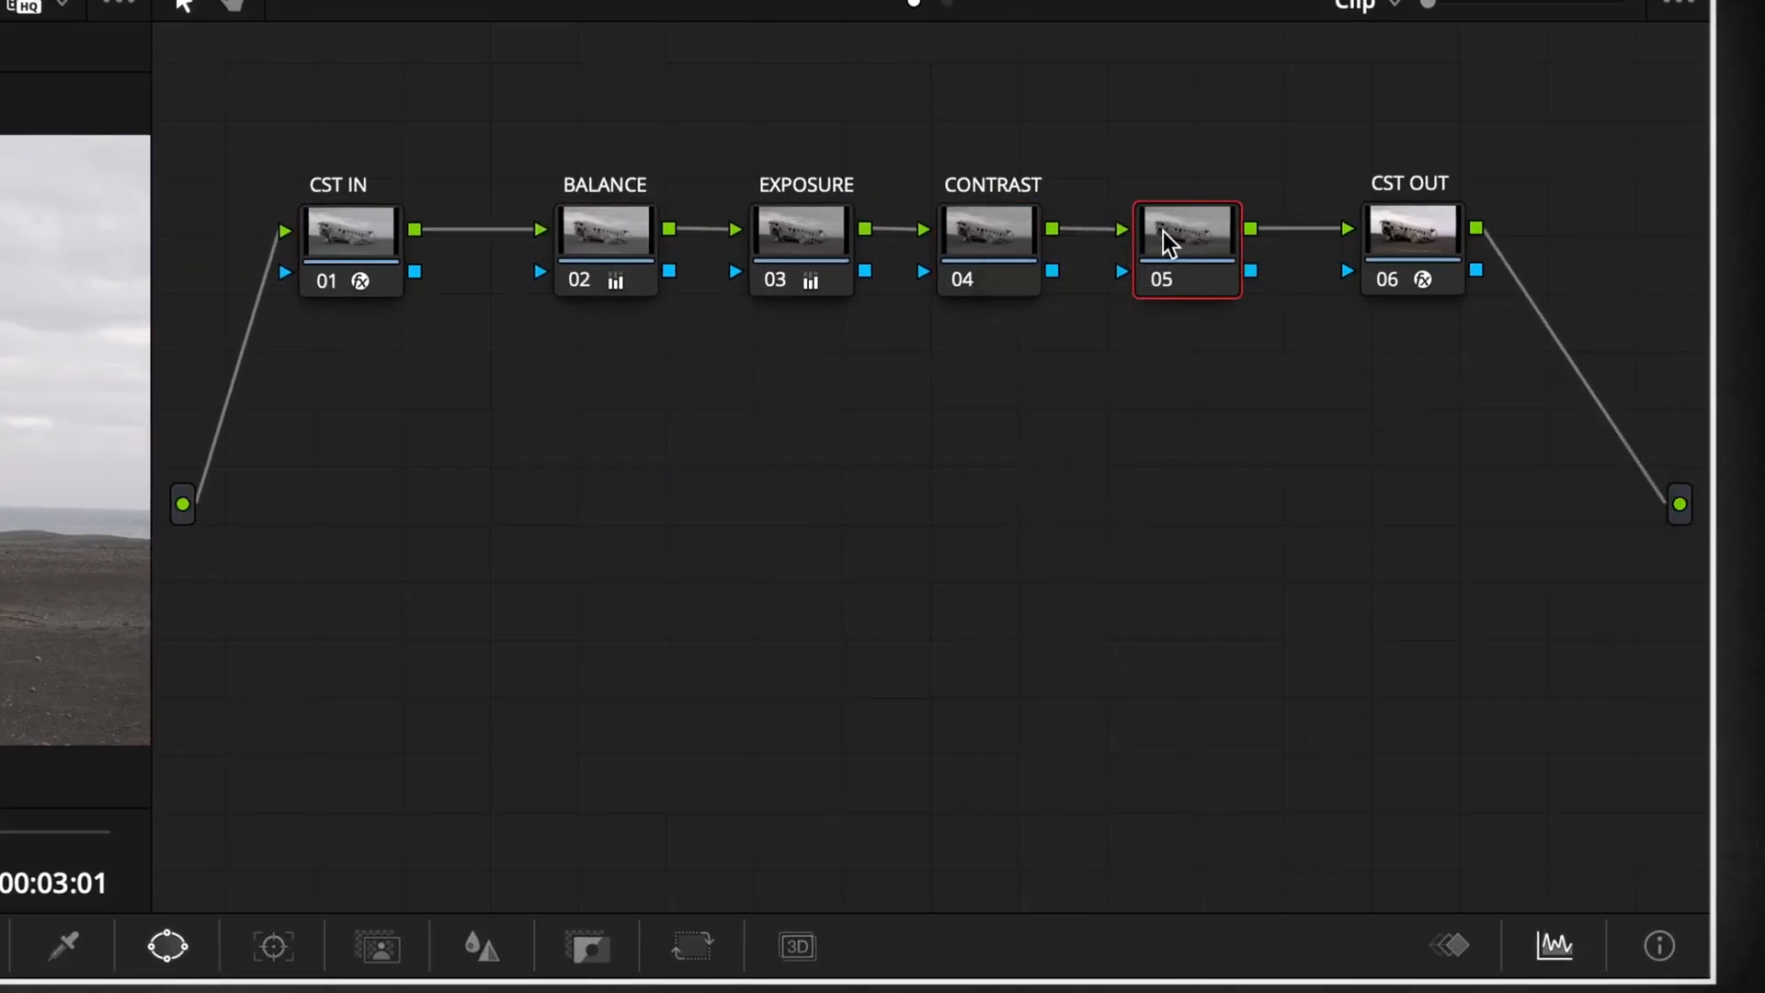
right_click(1168, 241)
click(1213, 306)
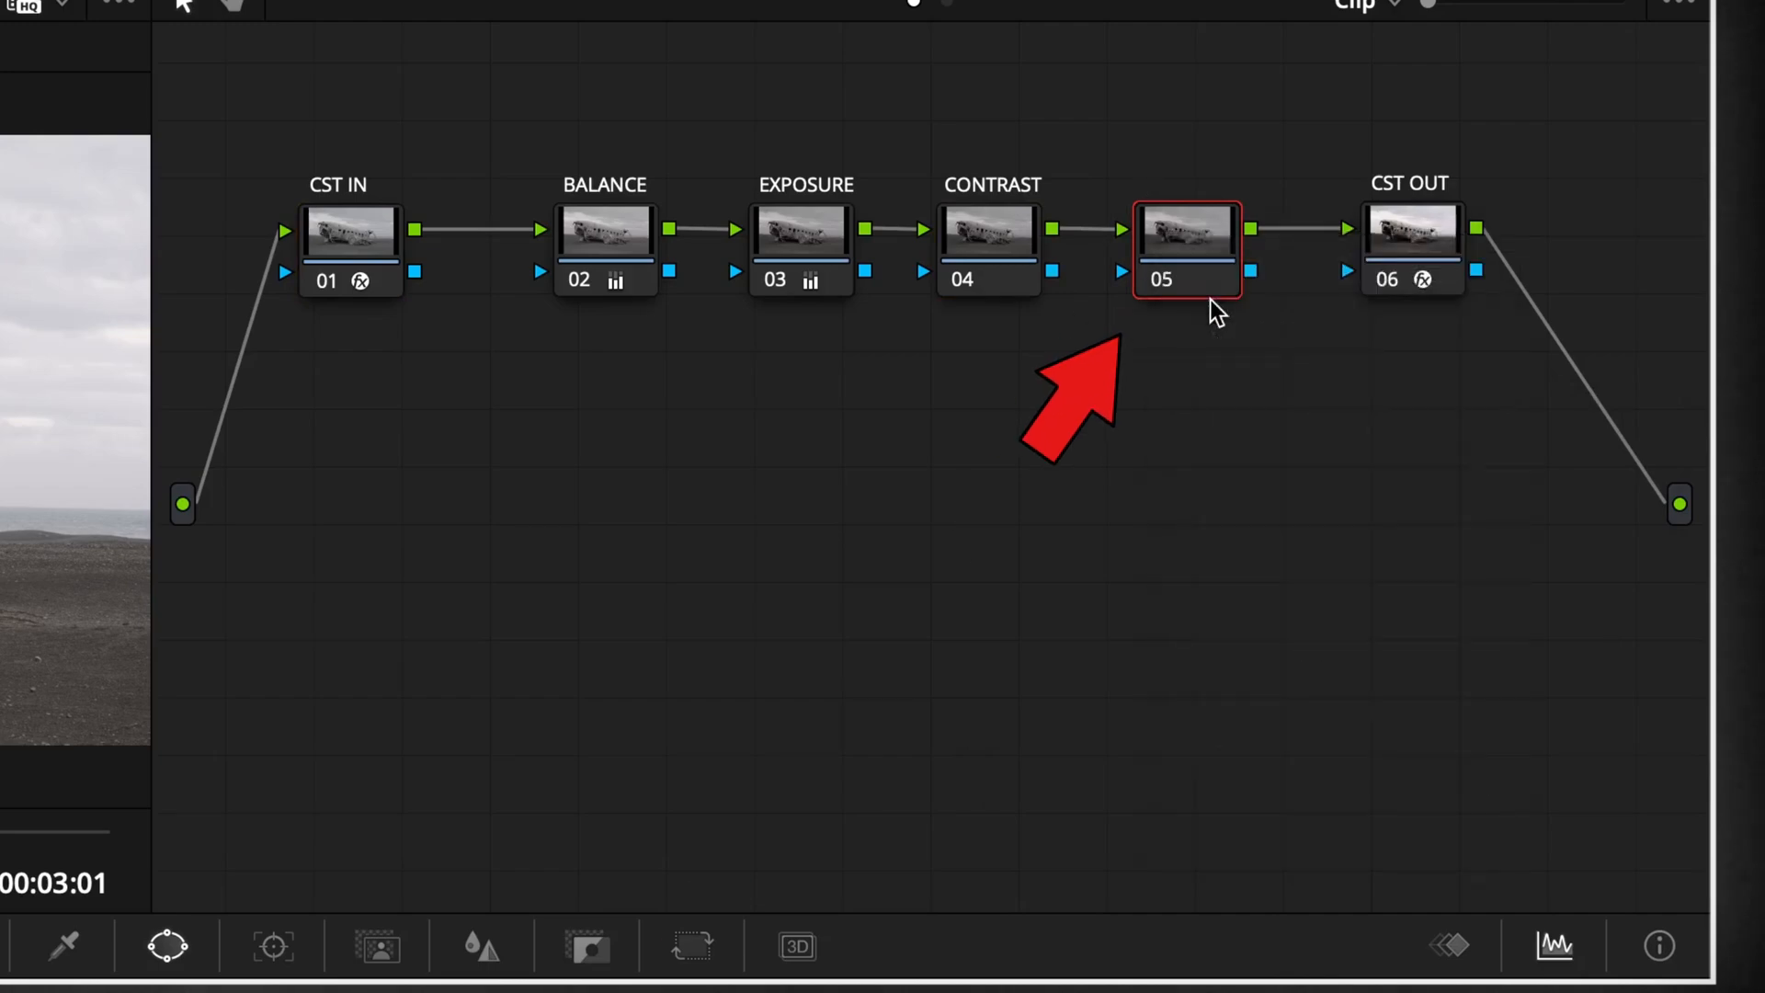
Apply the BE_Kaukas LUT from the Baltic Elements set to the LUT node
right_click(1214, 229)
mouse_move(1340, 613)
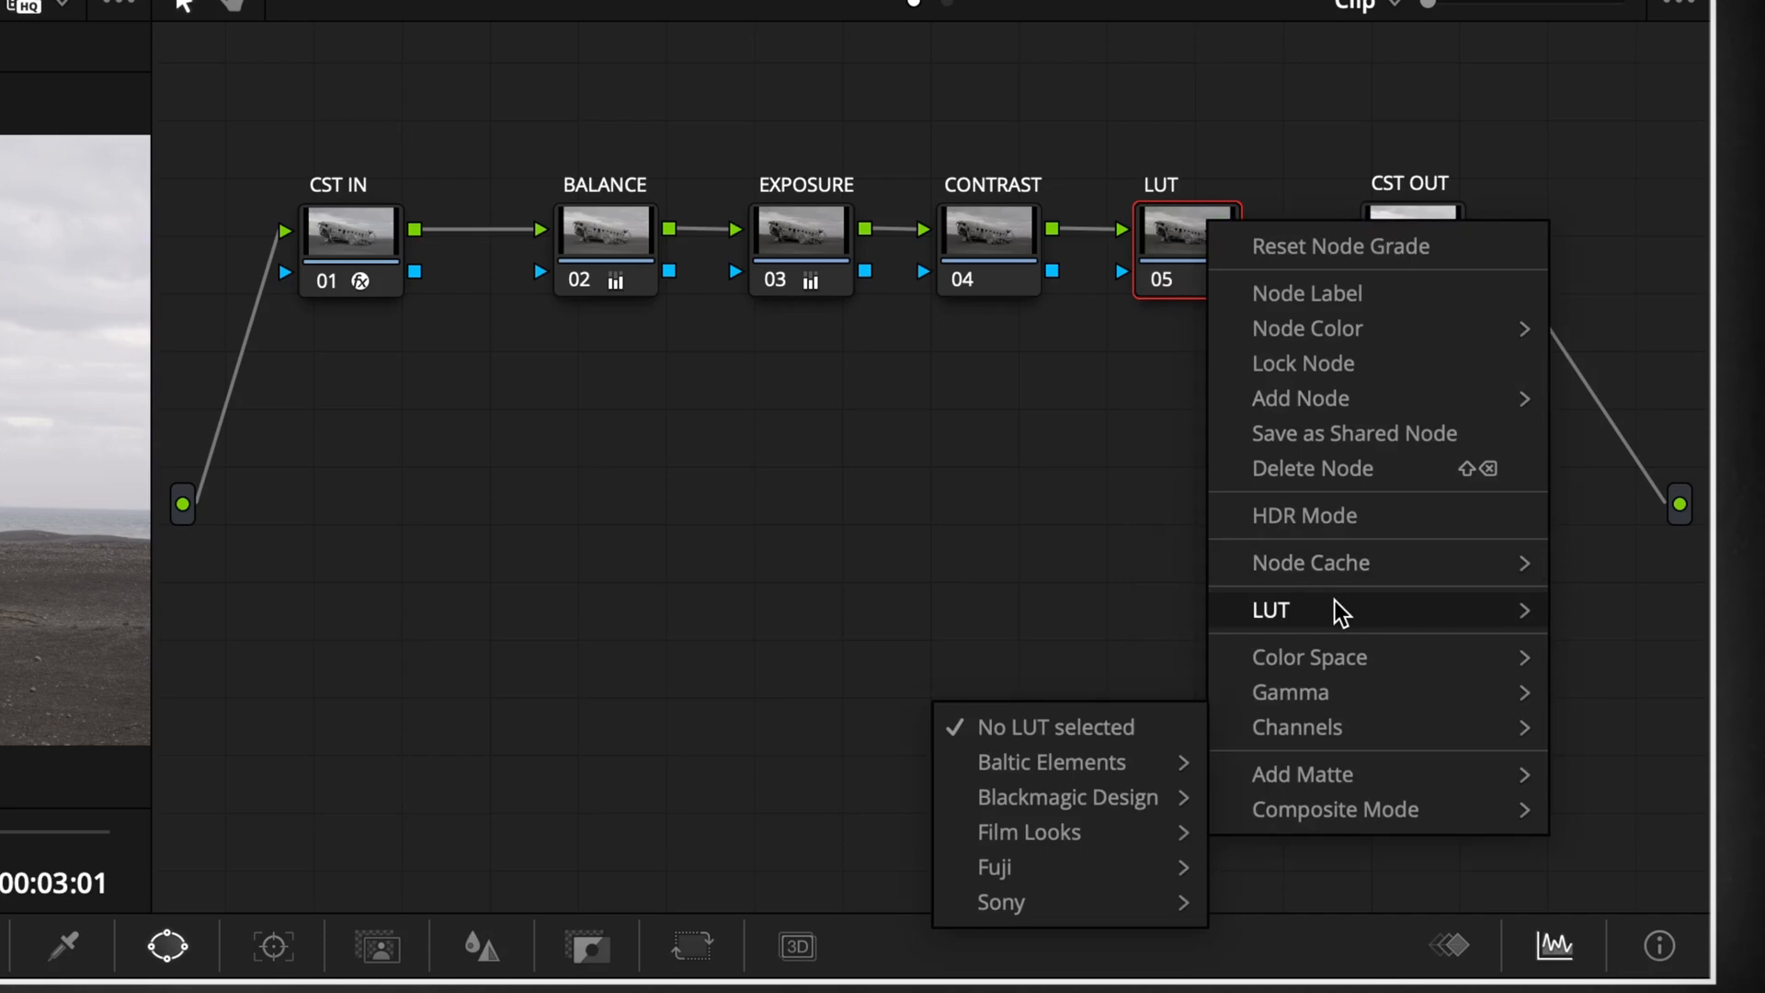
mouse_move(1134, 788)
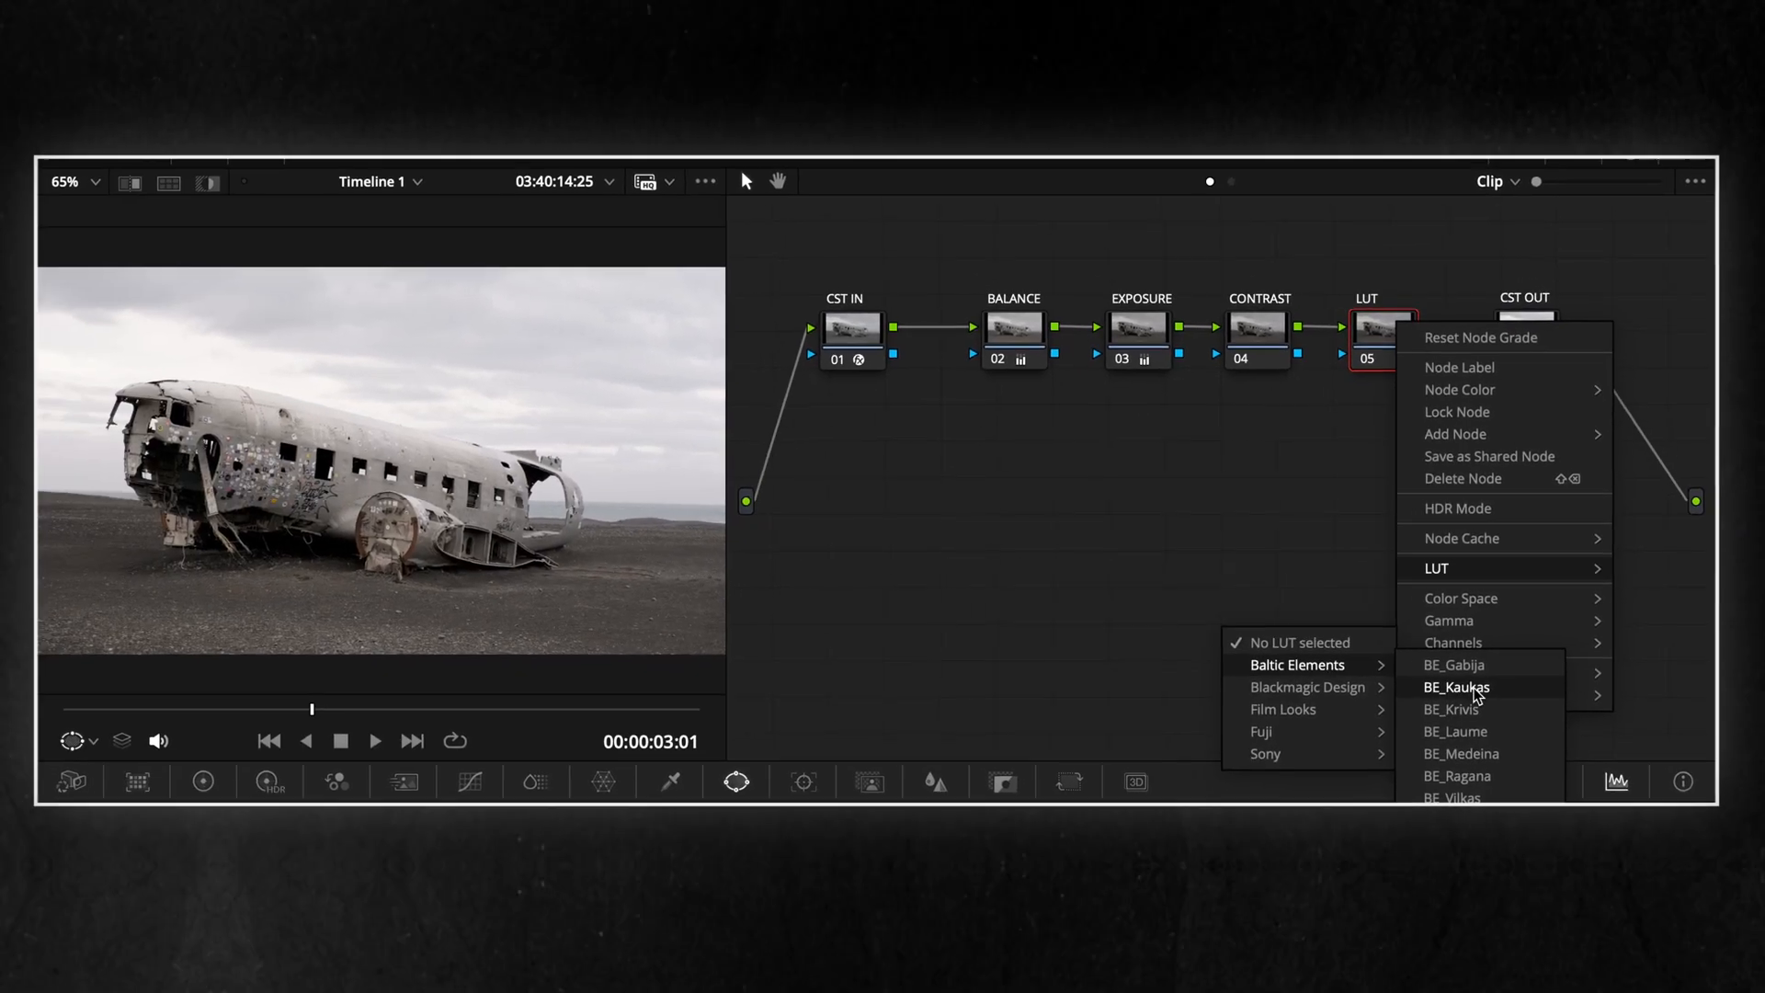
click(1329, 798)
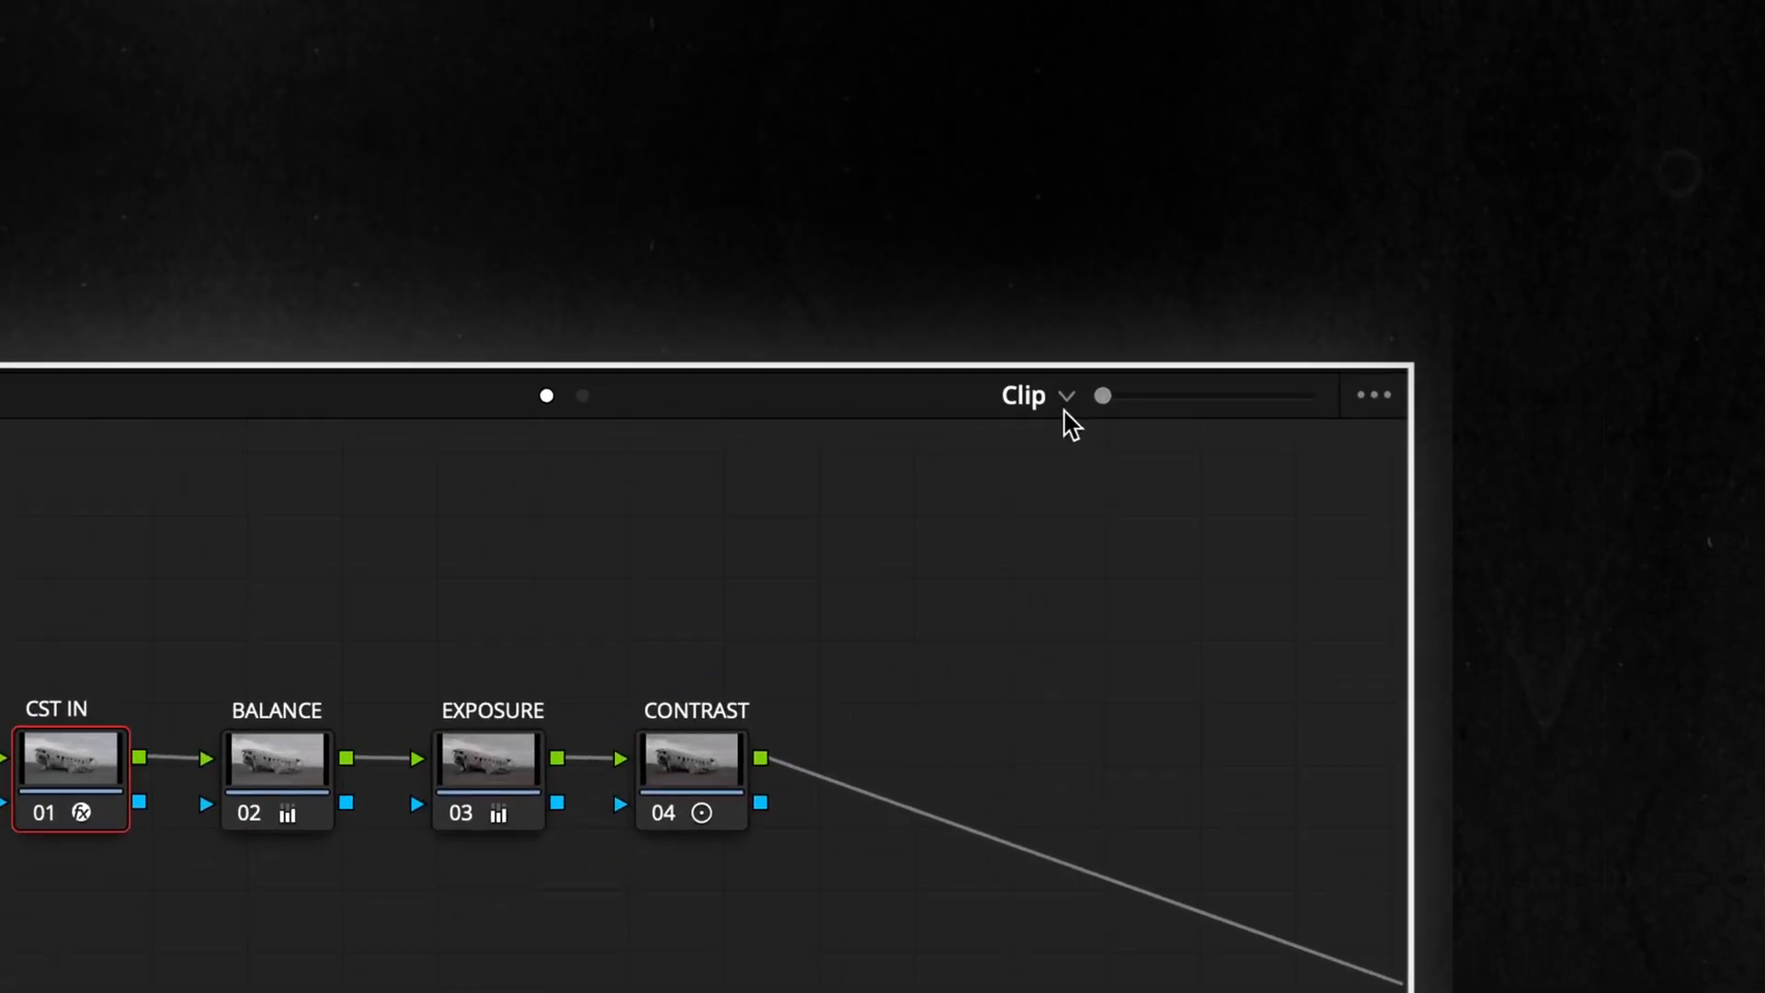
Switch the node graph from clip to timeline level and add a corrector node
click(1534, 201)
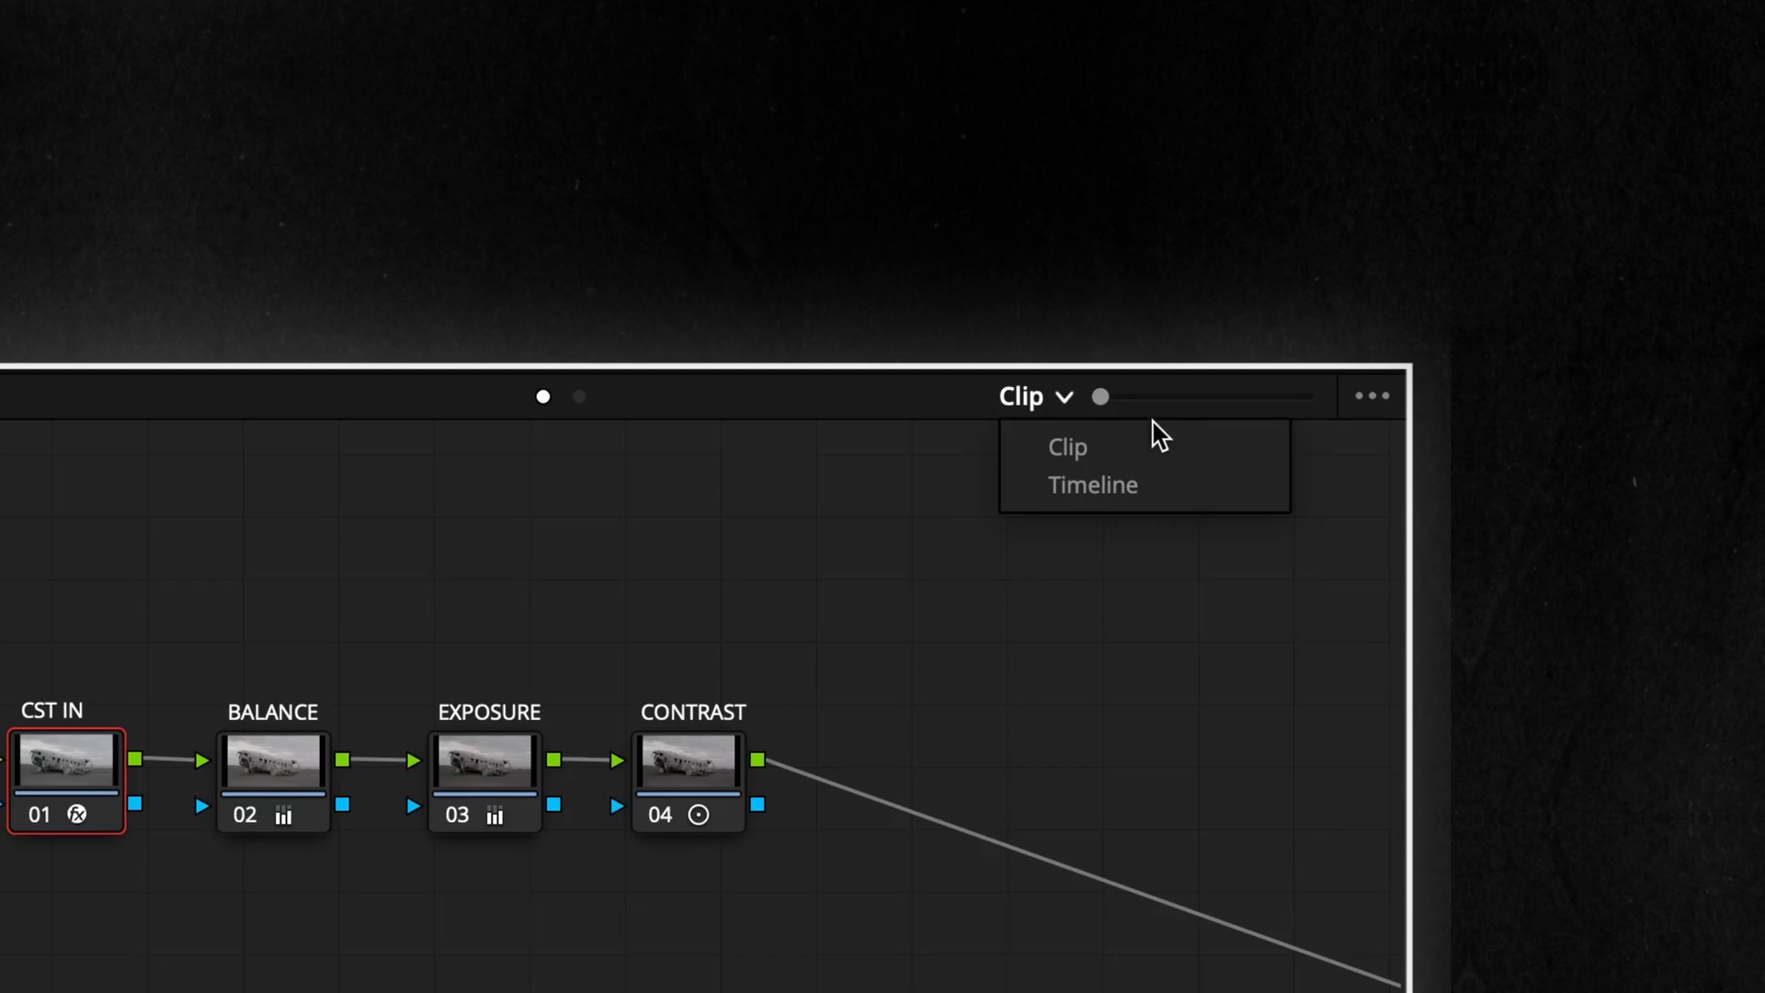
click(1184, 489)
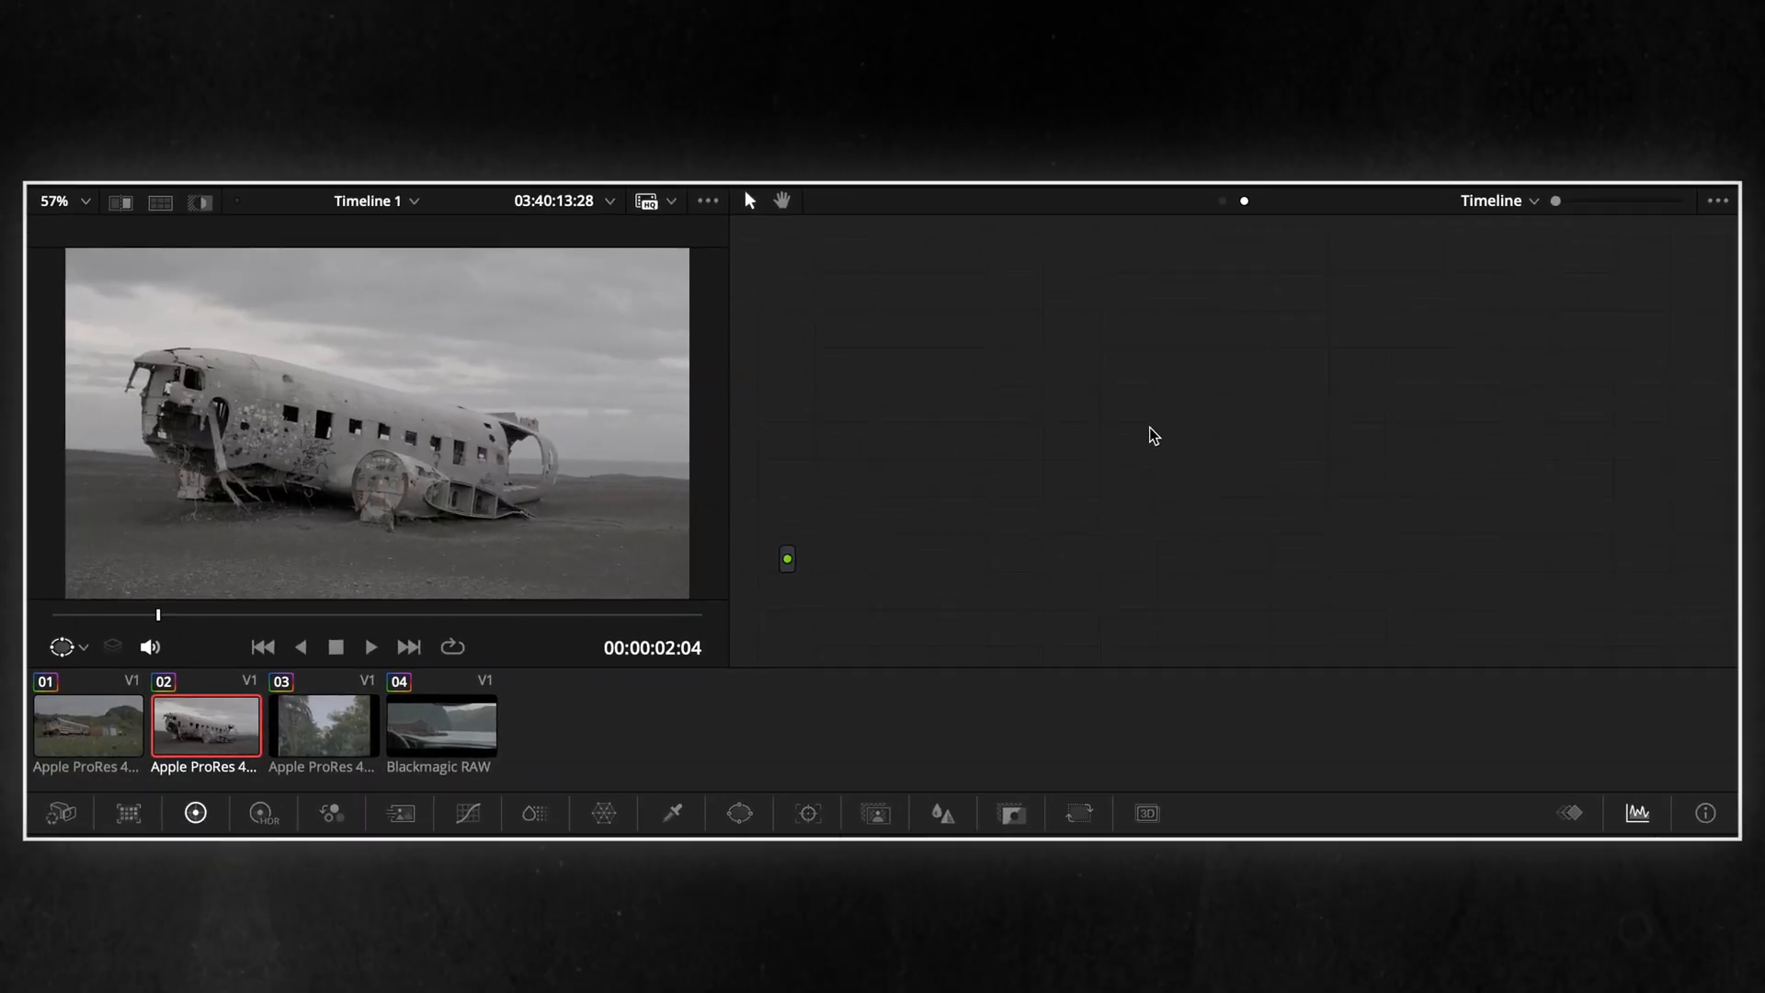
right_click(1154, 436)
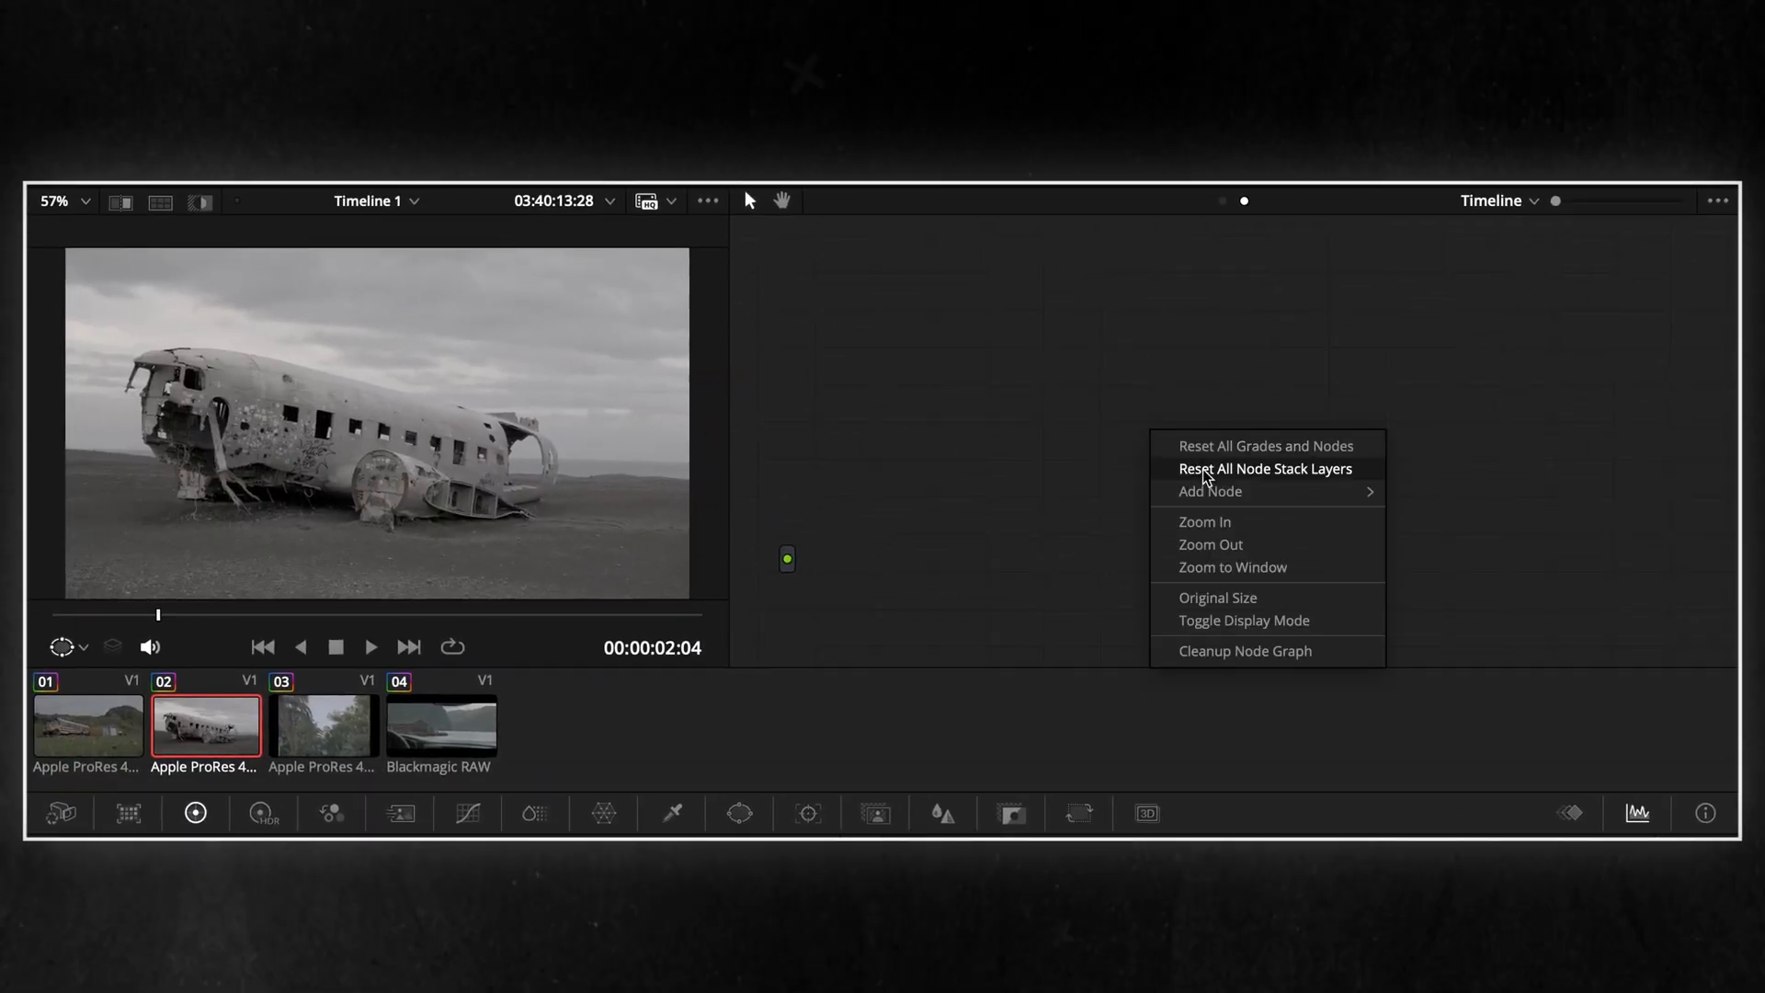
mouse_move(1227, 492)
click(1444, 493)
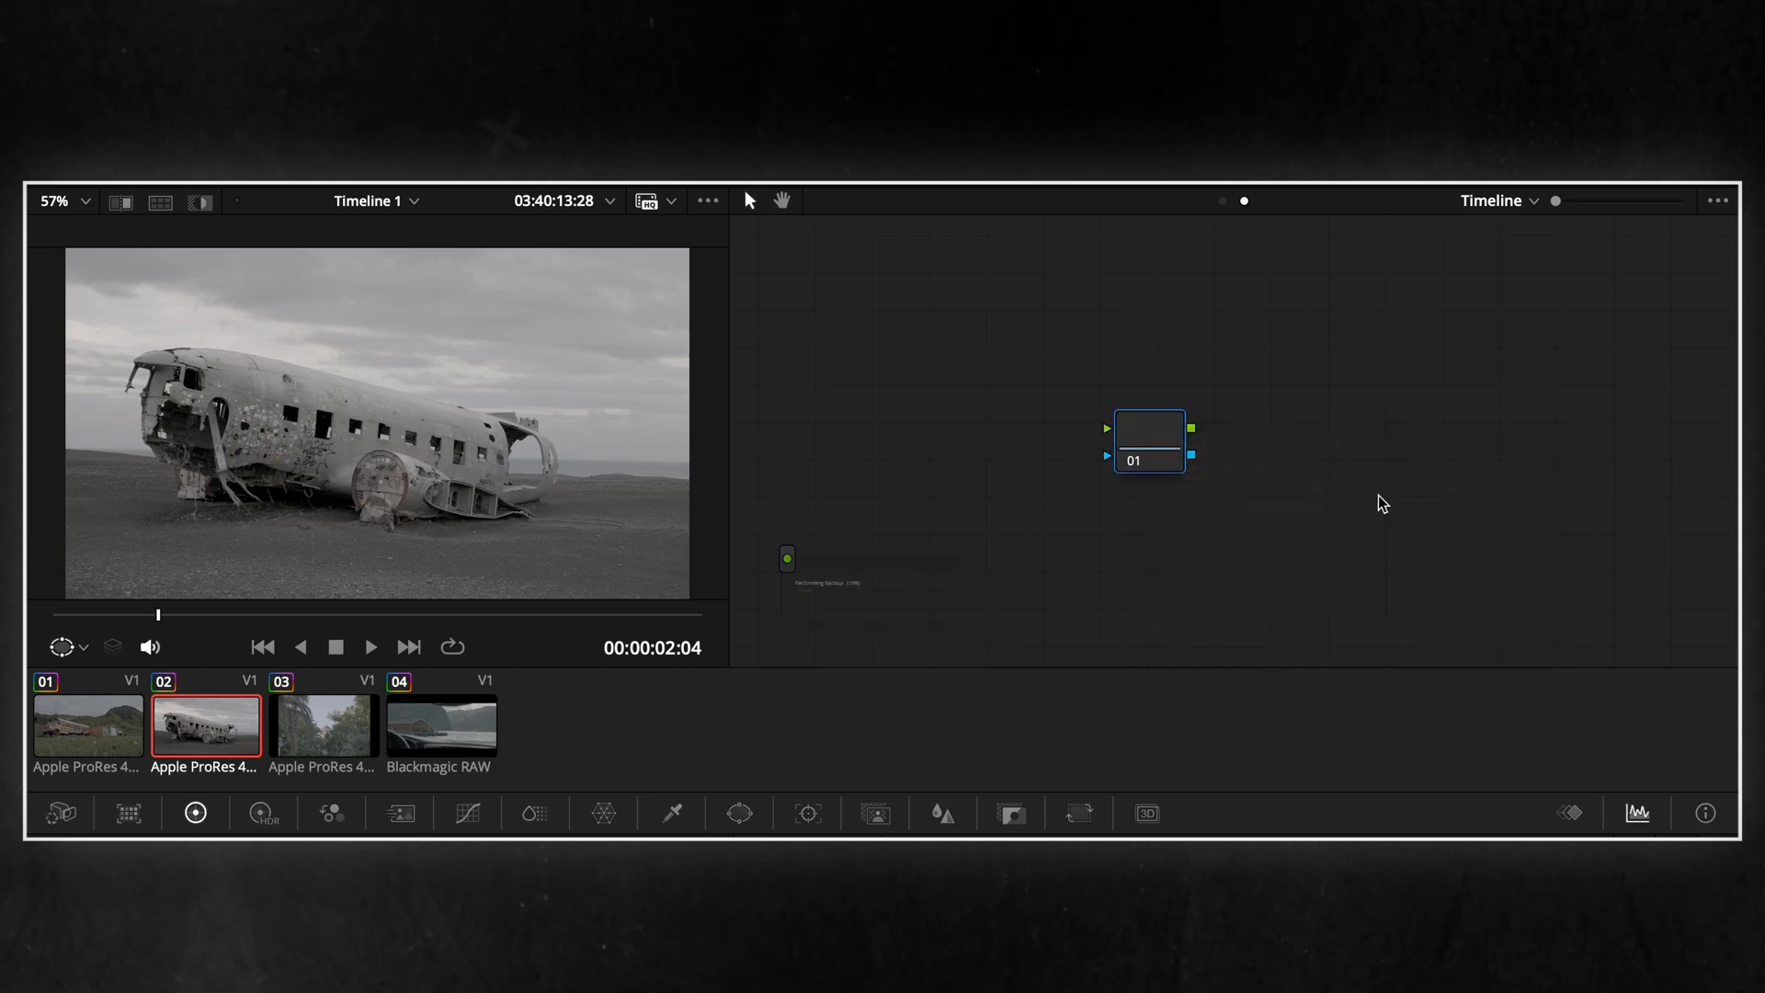
Connect the new timeline node to the graph's input and output and move it closer to the input
drag(788, 560, 1107, 428)
scroll(1348, 474, right, 2)
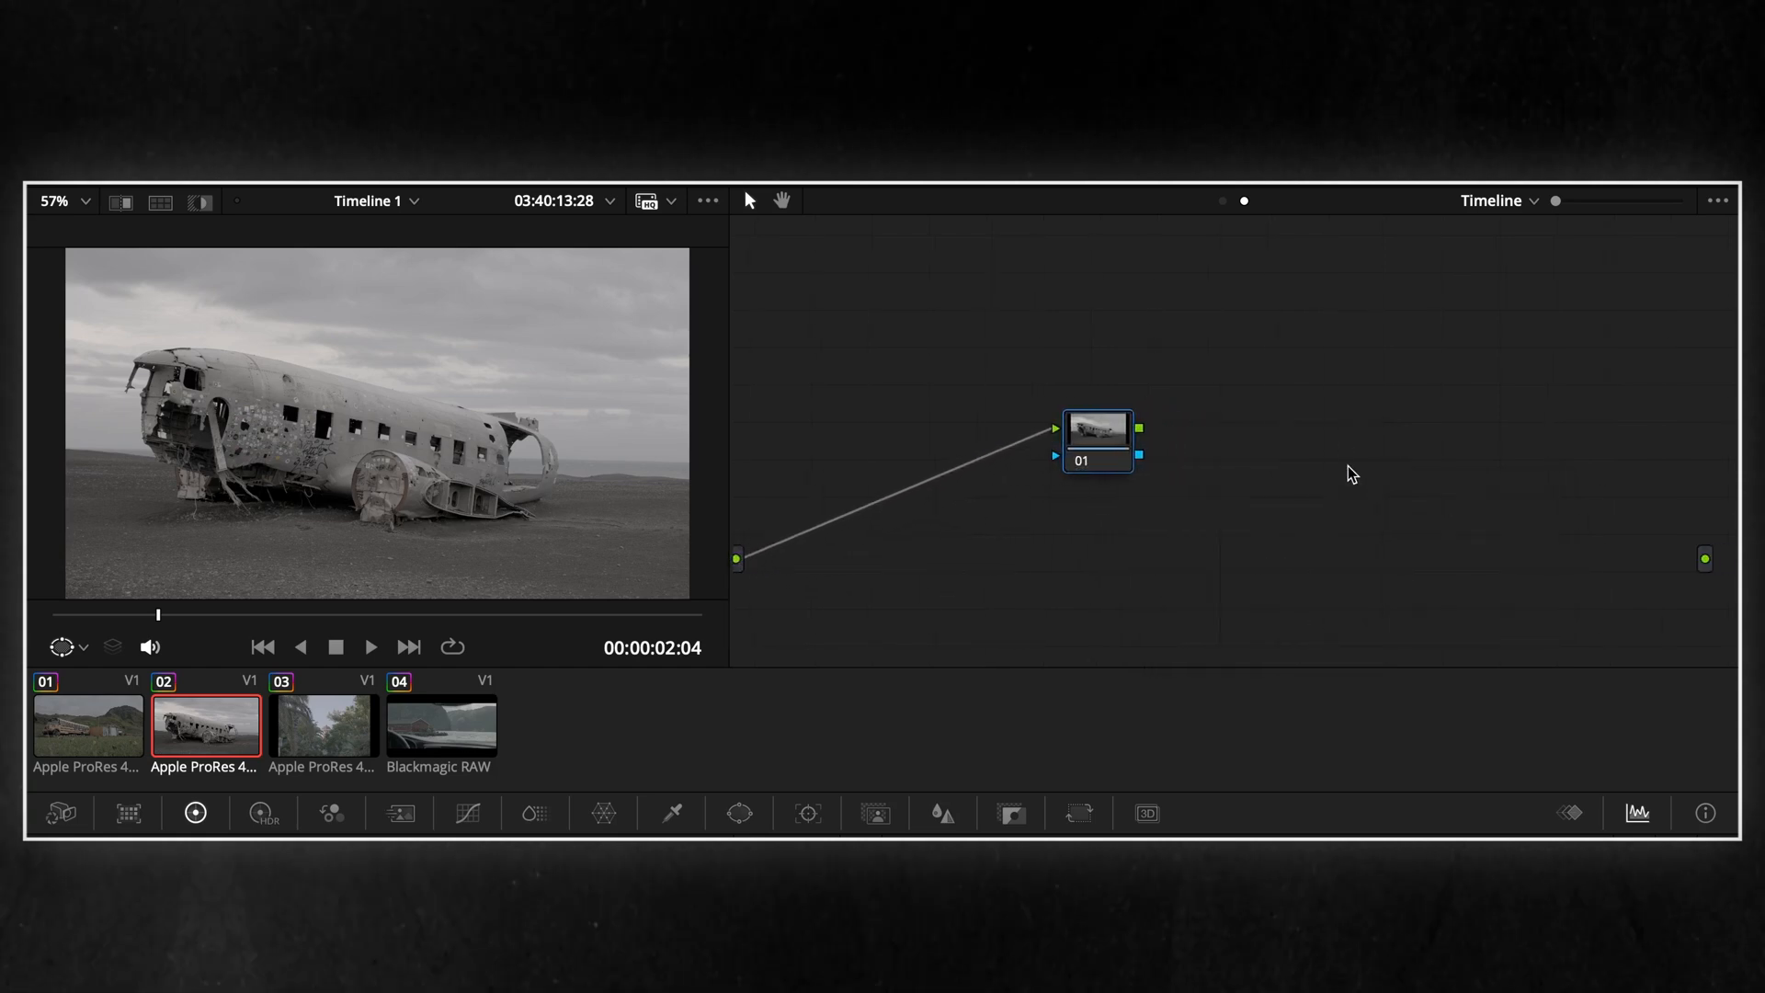
drag(1707, 559, 1705, 563)
drag(1118, 454, 1019, 451)
Add a serial node after node 01 in the timeline graph and label it CST OUT
right_click(1004, 434)
mouse_move(1091, 547)
click(1285, 549)
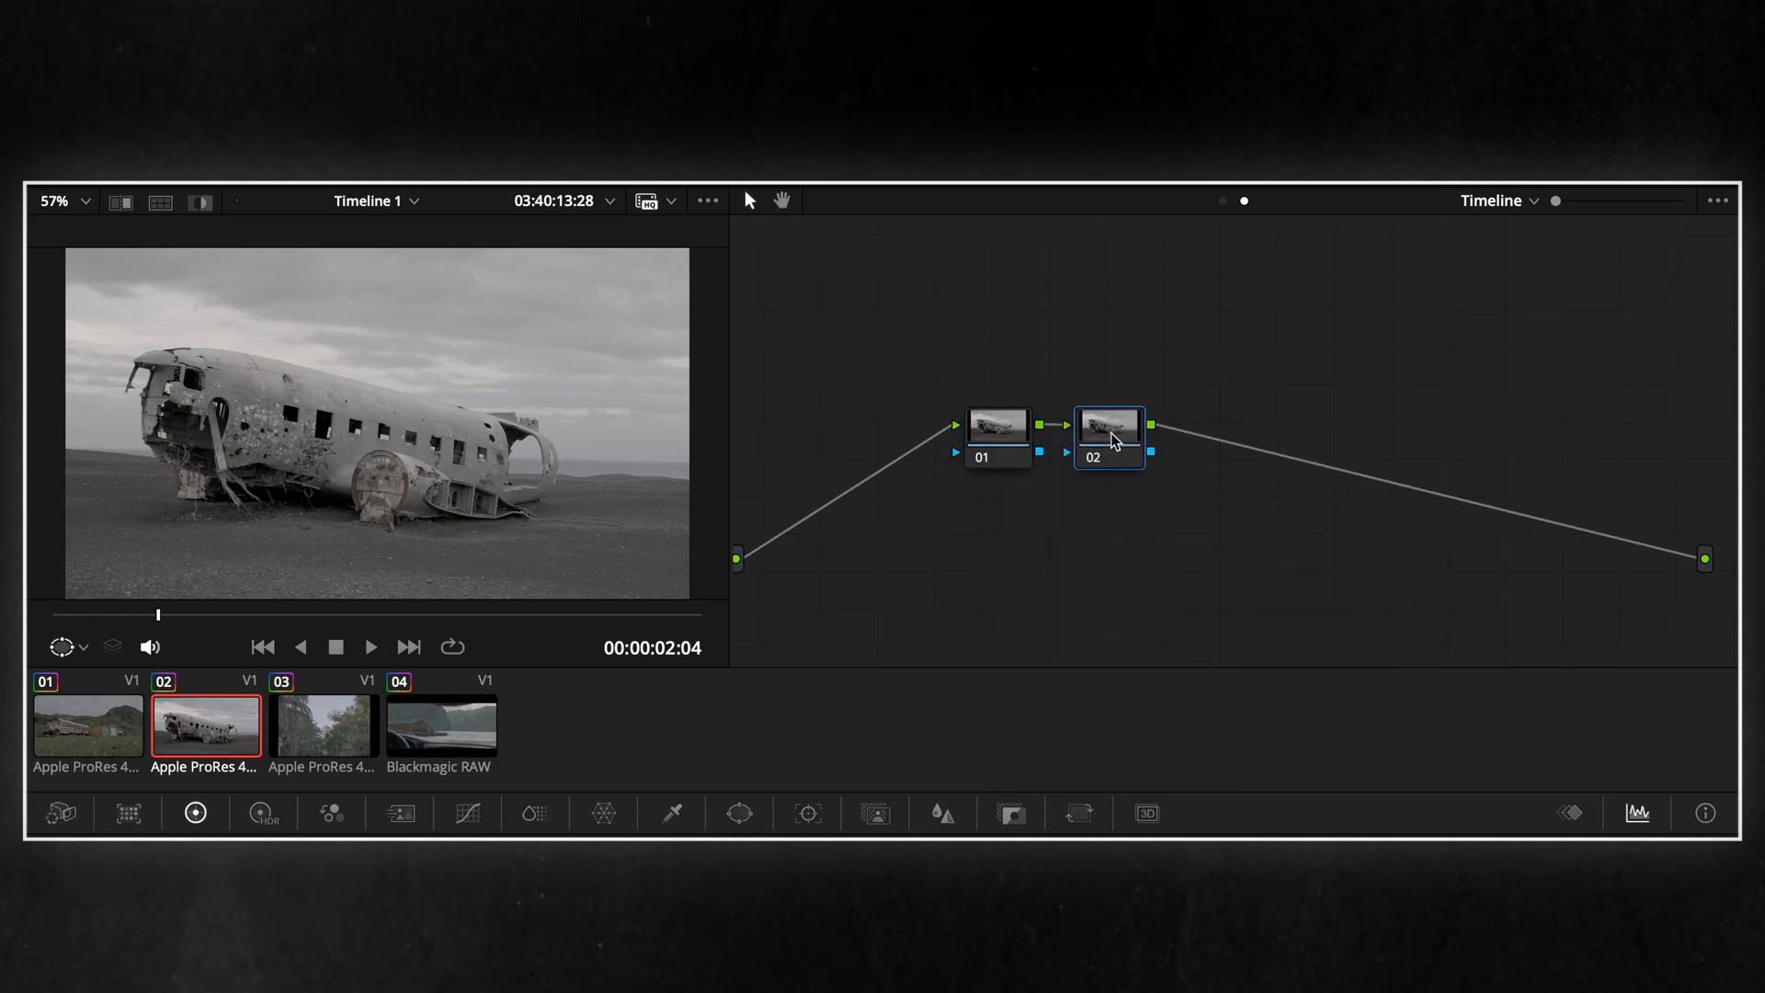
drag(1117, 439, 1157, 441)
right_click(1157, 440)
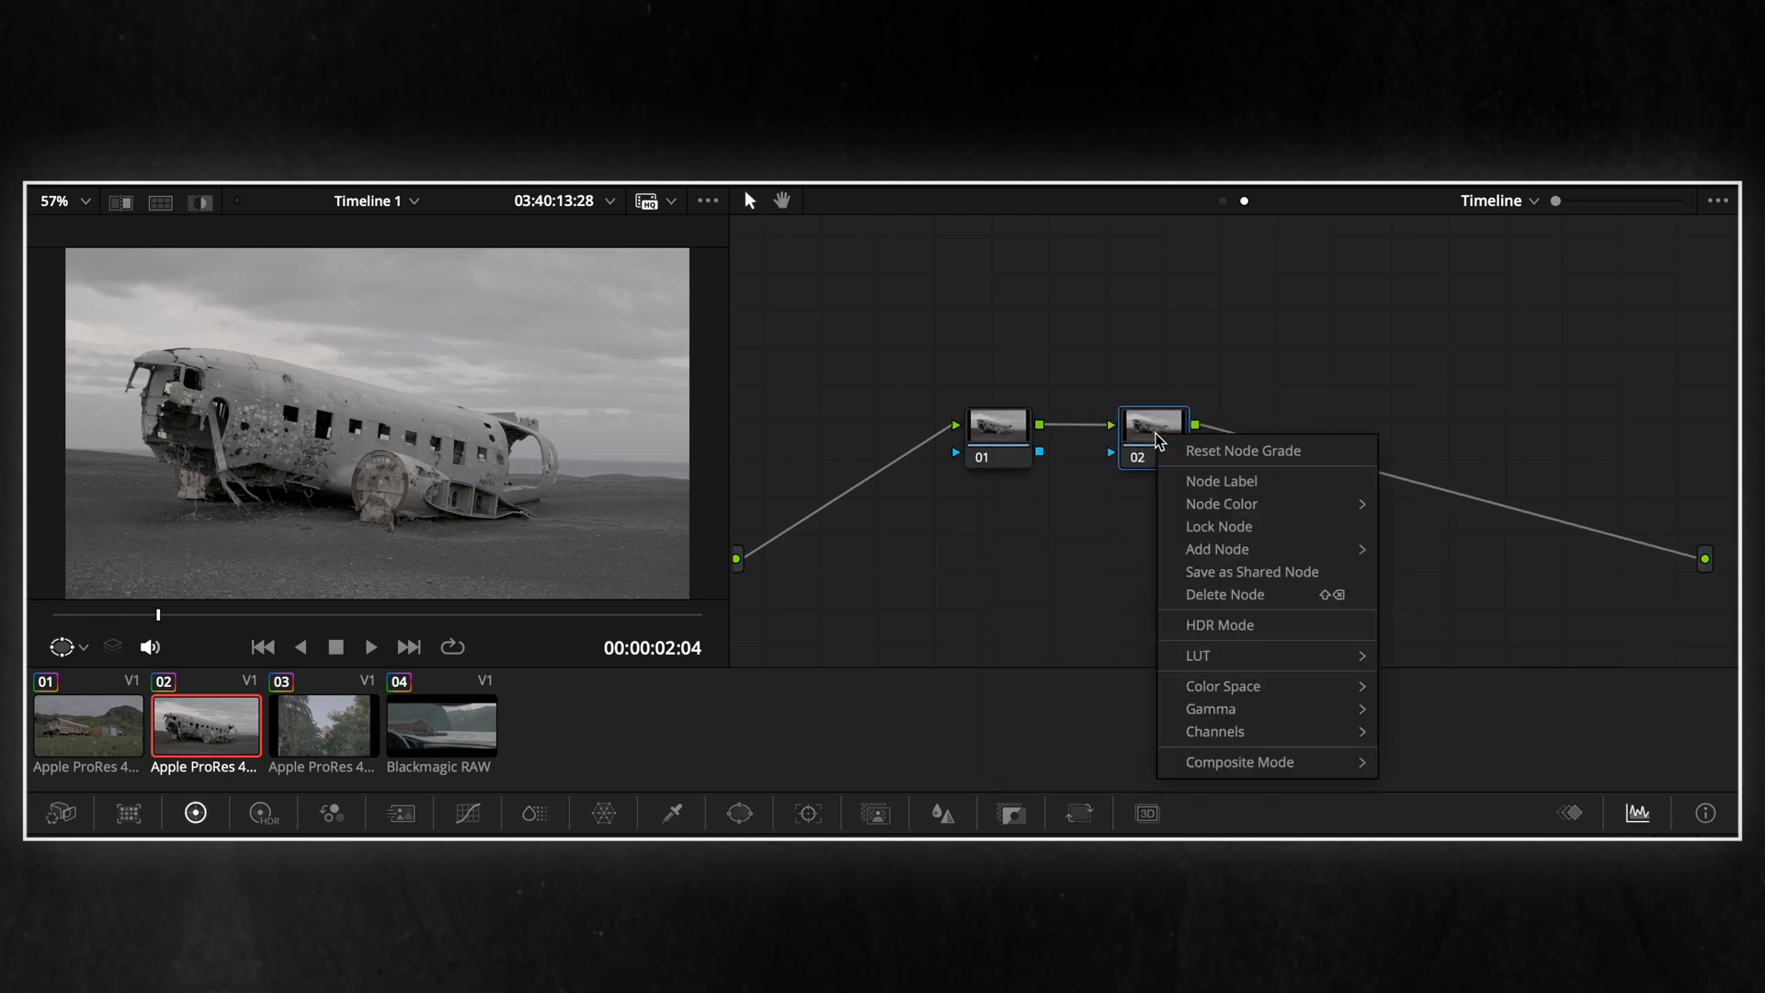
click(1186, 481)
text(cs)
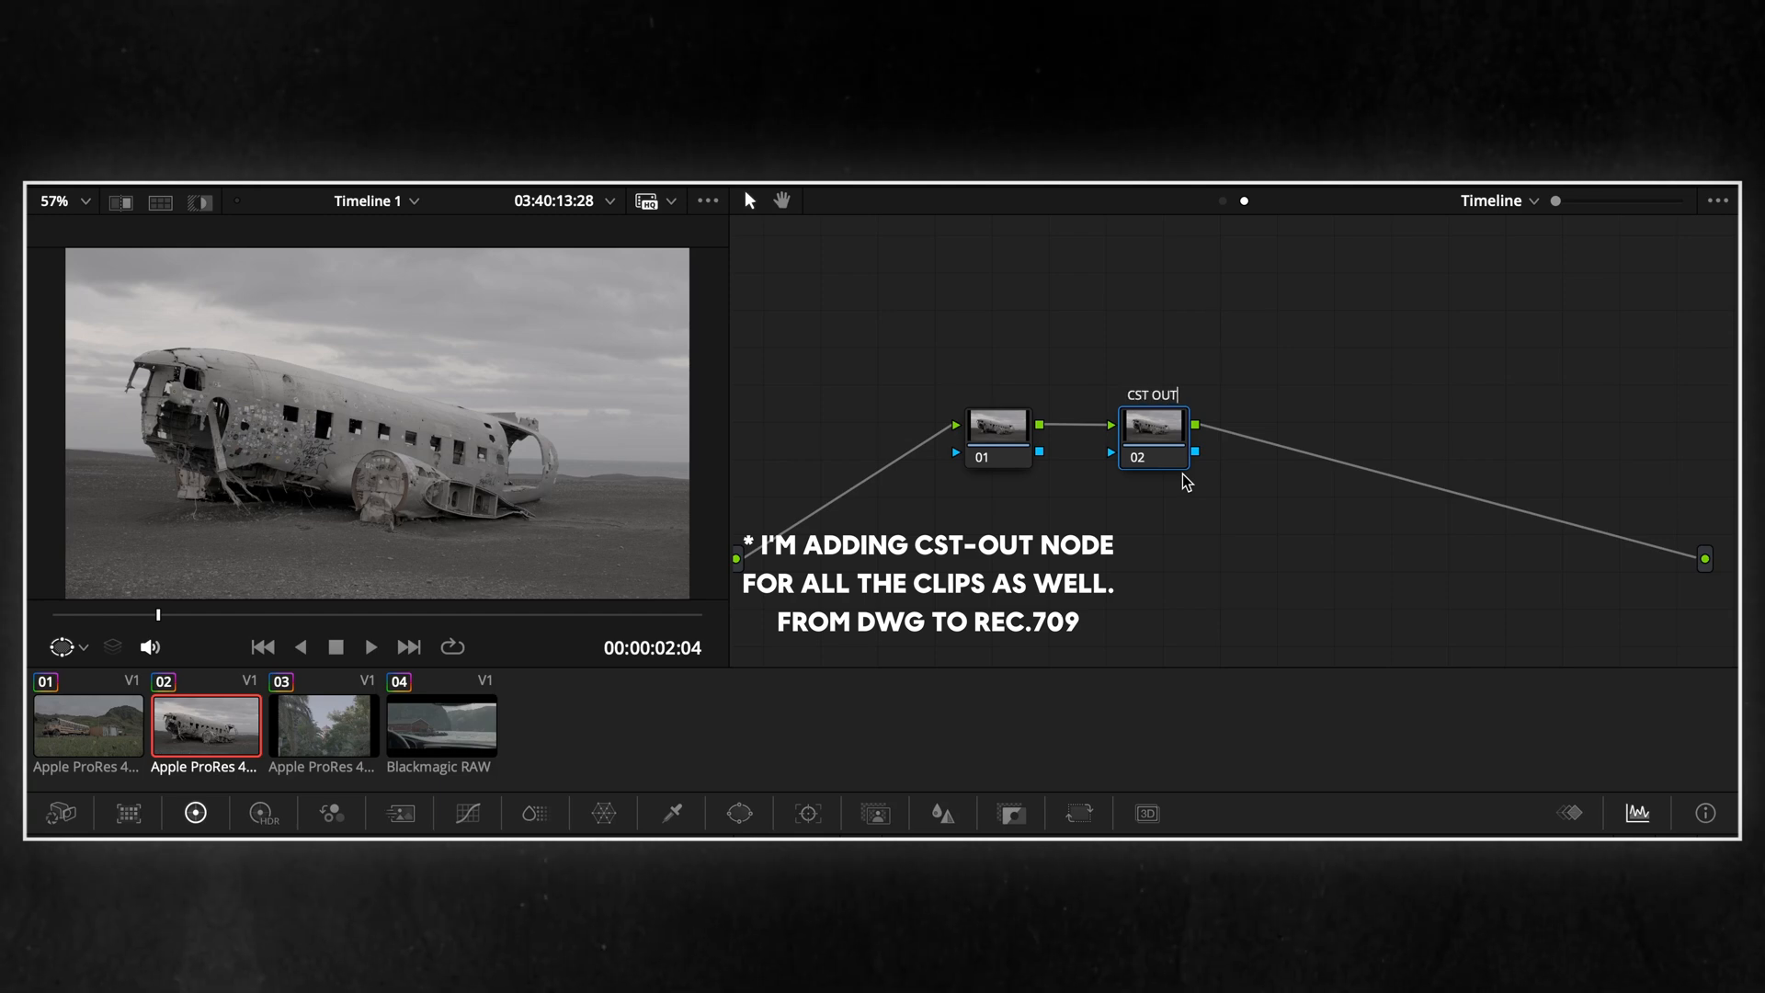
Add a Color Space Transform to the CST OUT node, choosing DaVinci Wide Gamut as input color space and the matching input gamma
click(1598, 164)
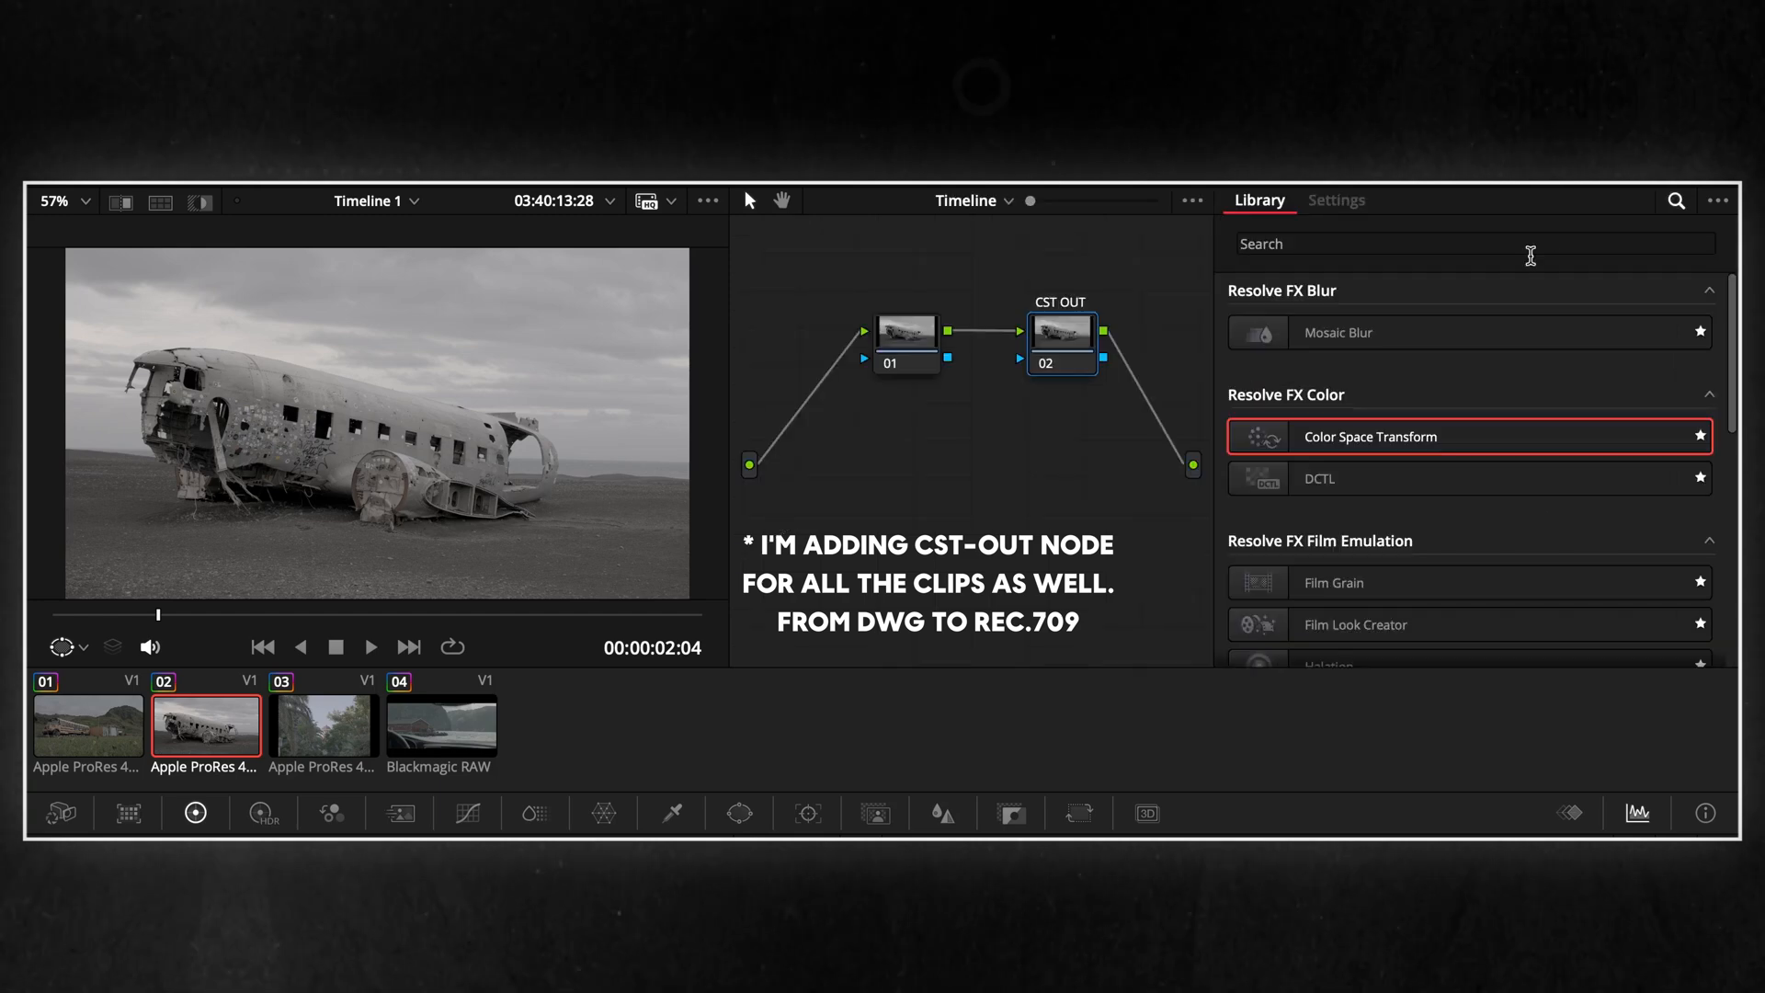
drag(1367, 438, 1071, 340)
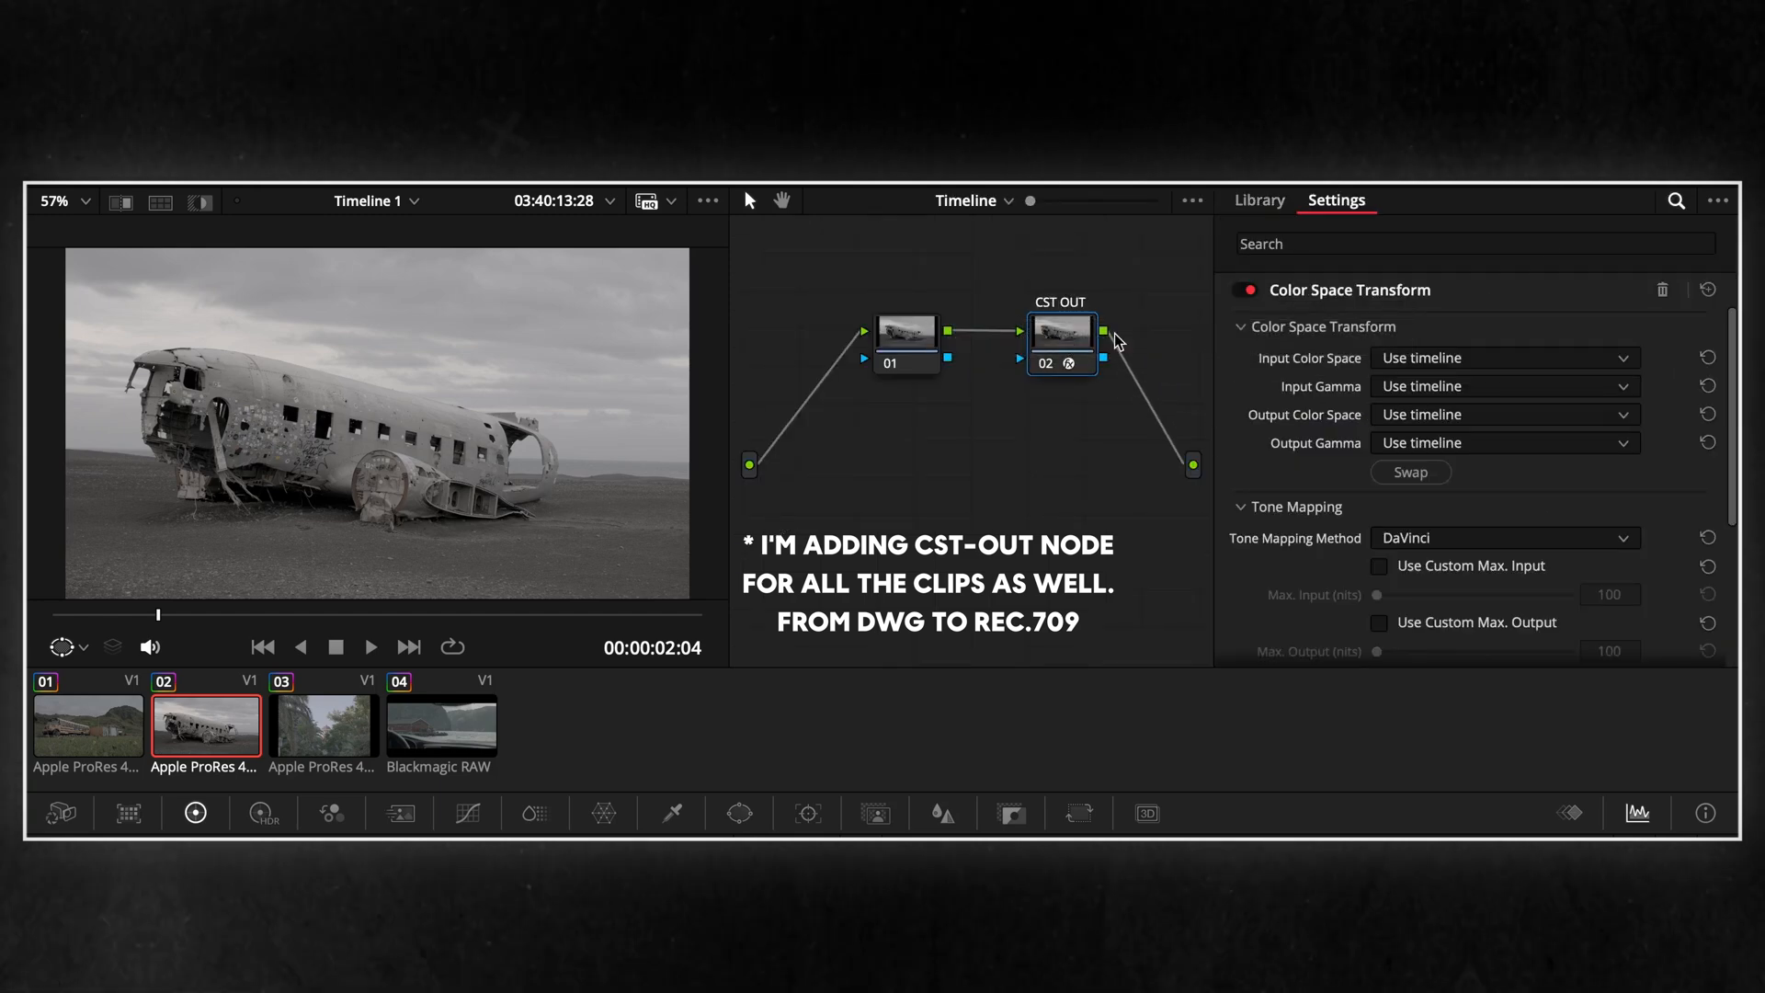
click(1421, 356)
scroll(1453, 552, down, 5)
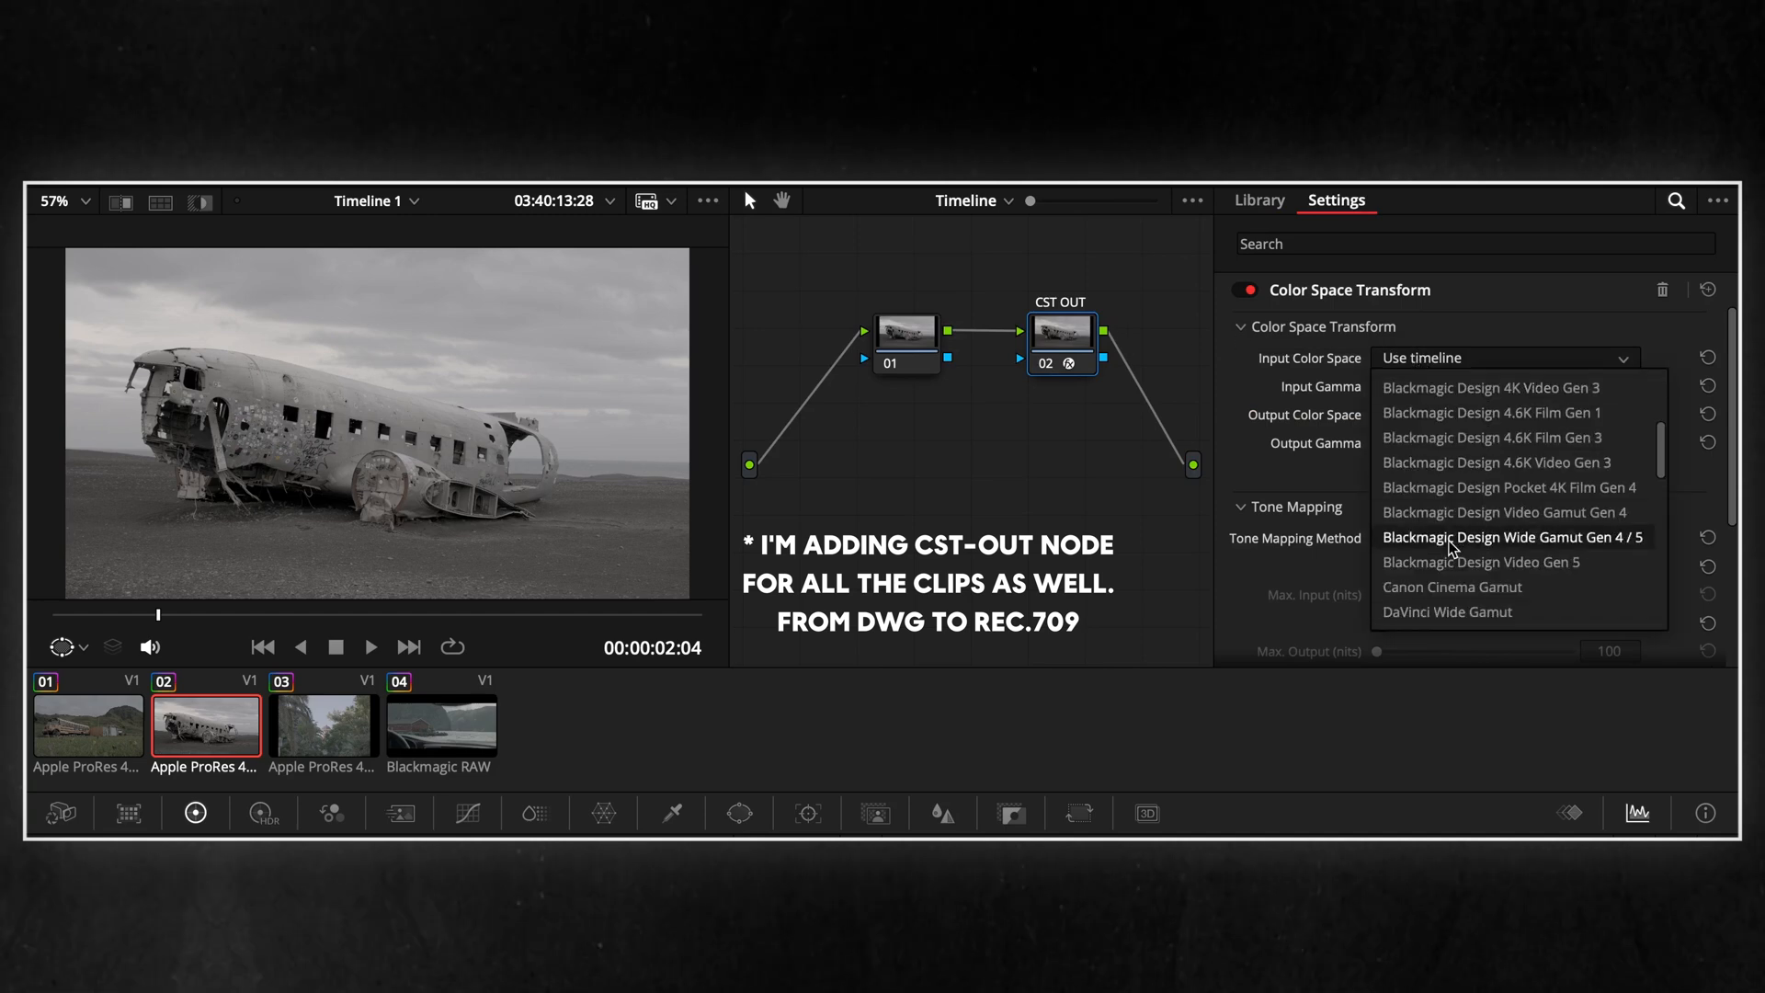
click(1452, 612)
click(1445, 392)
scroll(1482, 644, down, 4)
scroll(1500, 607, up, 1)
click(1482, 517)
Set the output color space of the CST OUT transform to Rec.709 and choose its output gamma
click(1473, 417)
scroll(1473, 509, down, 4)
click(1471, 669)
click(1471, 443)
scroll(1519, 611, down, 6)
scroll(1499, 588, up, 4)
click(1491, 585)
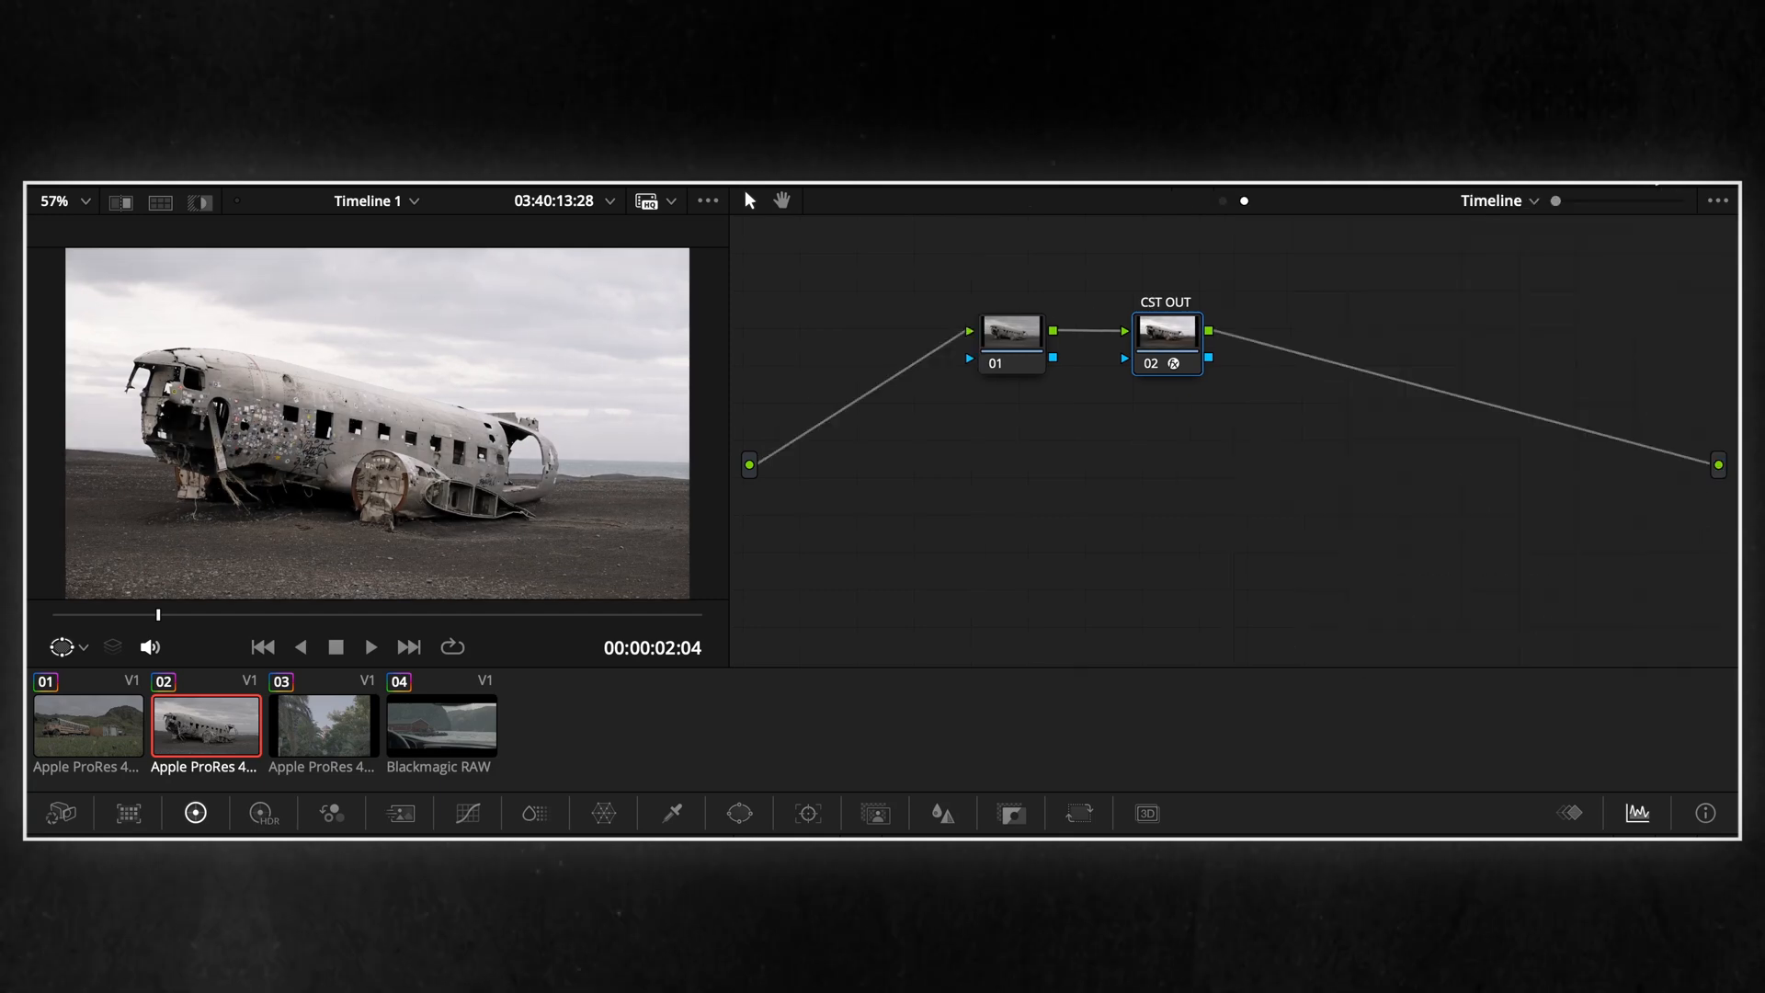
Move timeline node 01 slightly away from CST OUT and apply the BE_Kaukas LUT from the Baltic Elements set to it
click(967, 342)
drag(966, 335, 966, 338)
right_click(967, 344)
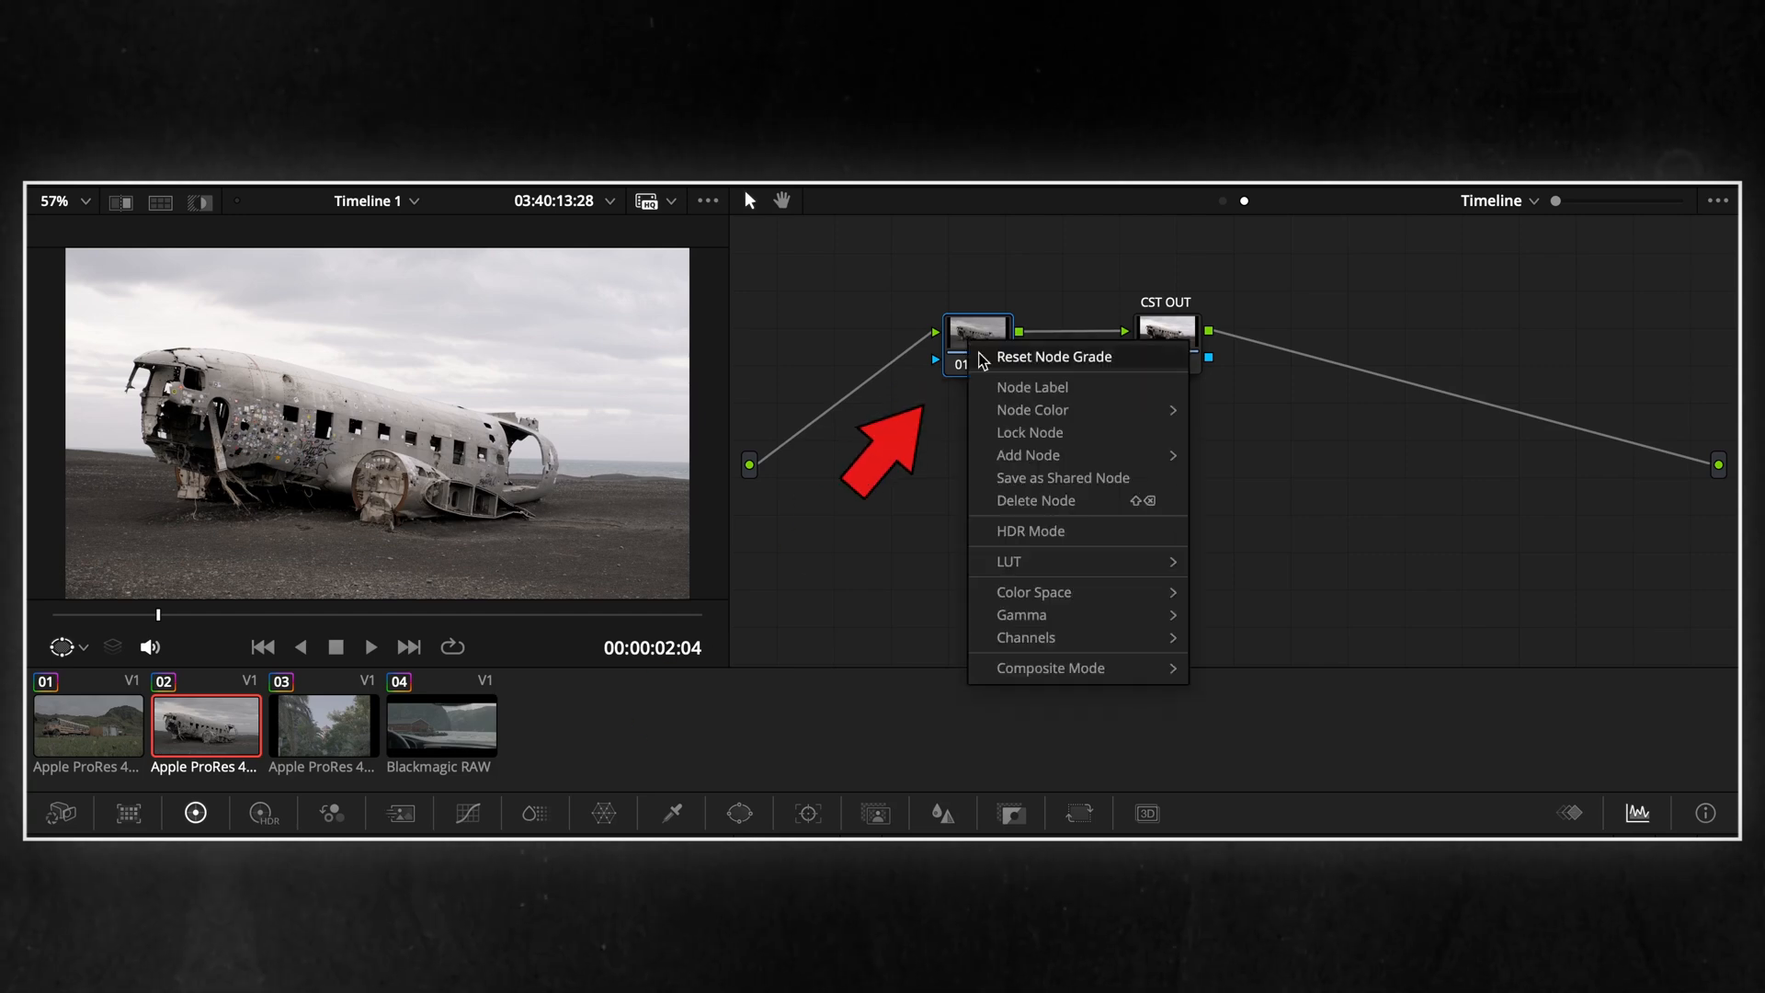
mouse_move(1085, 561)
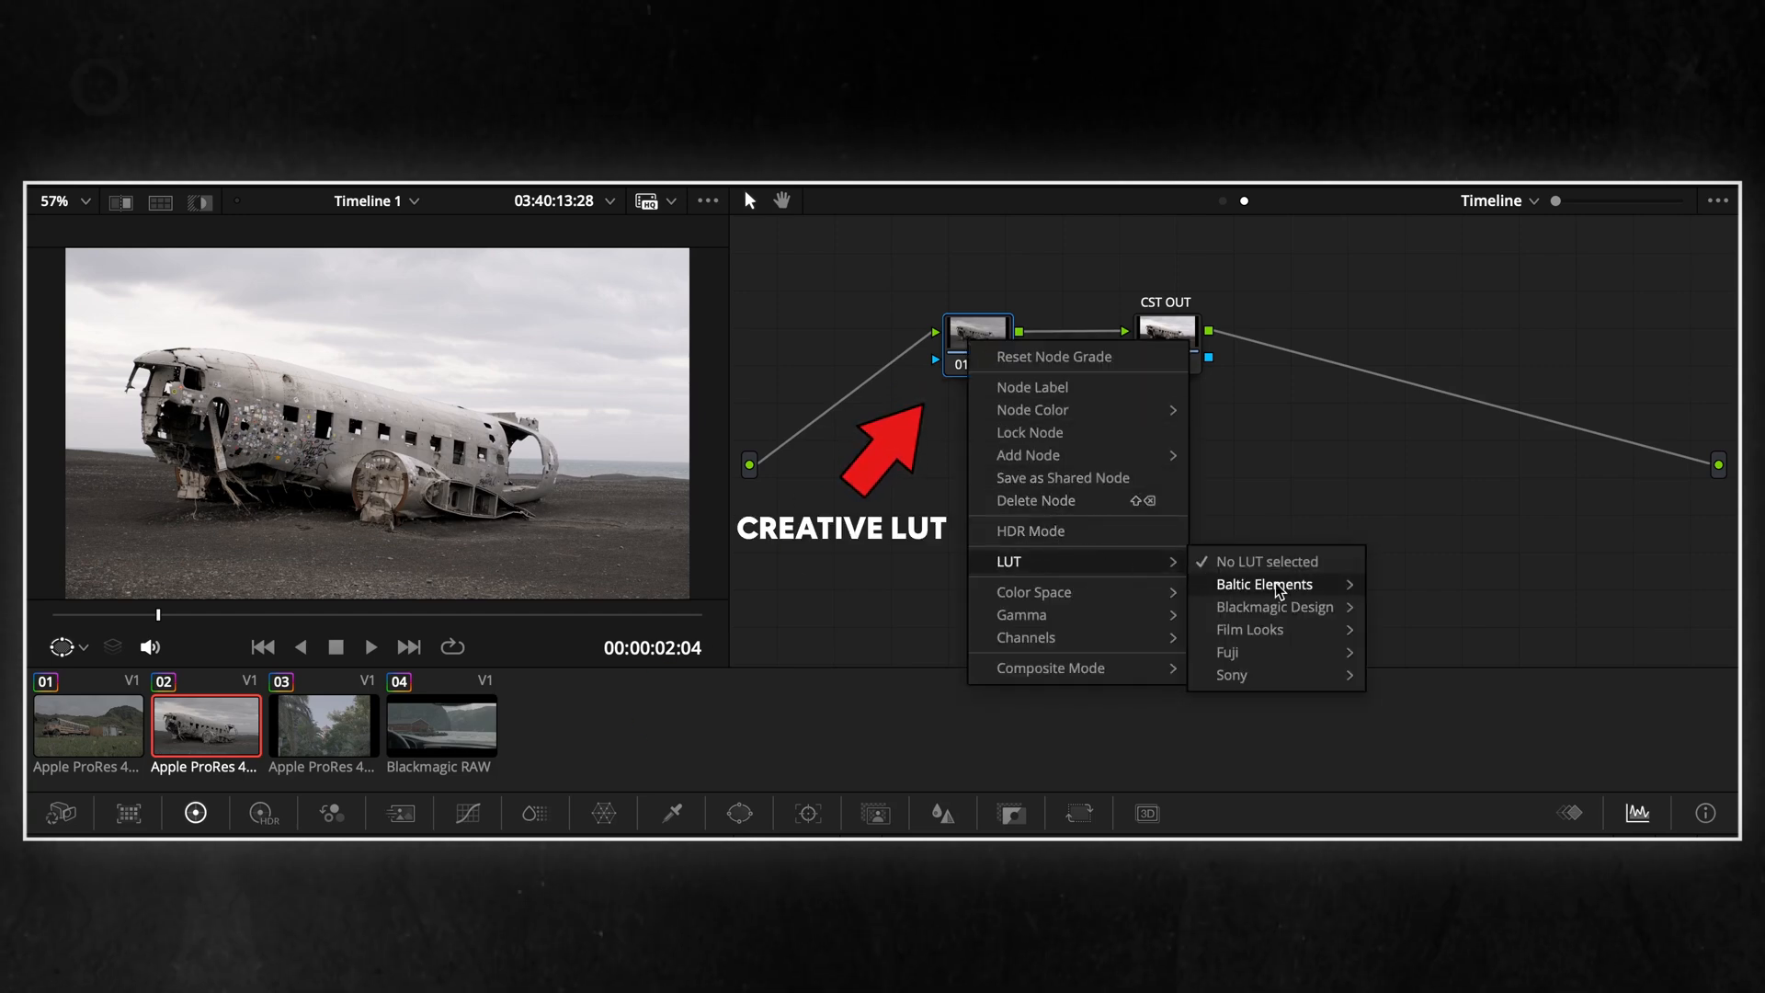
mouse_move(1285, 587)
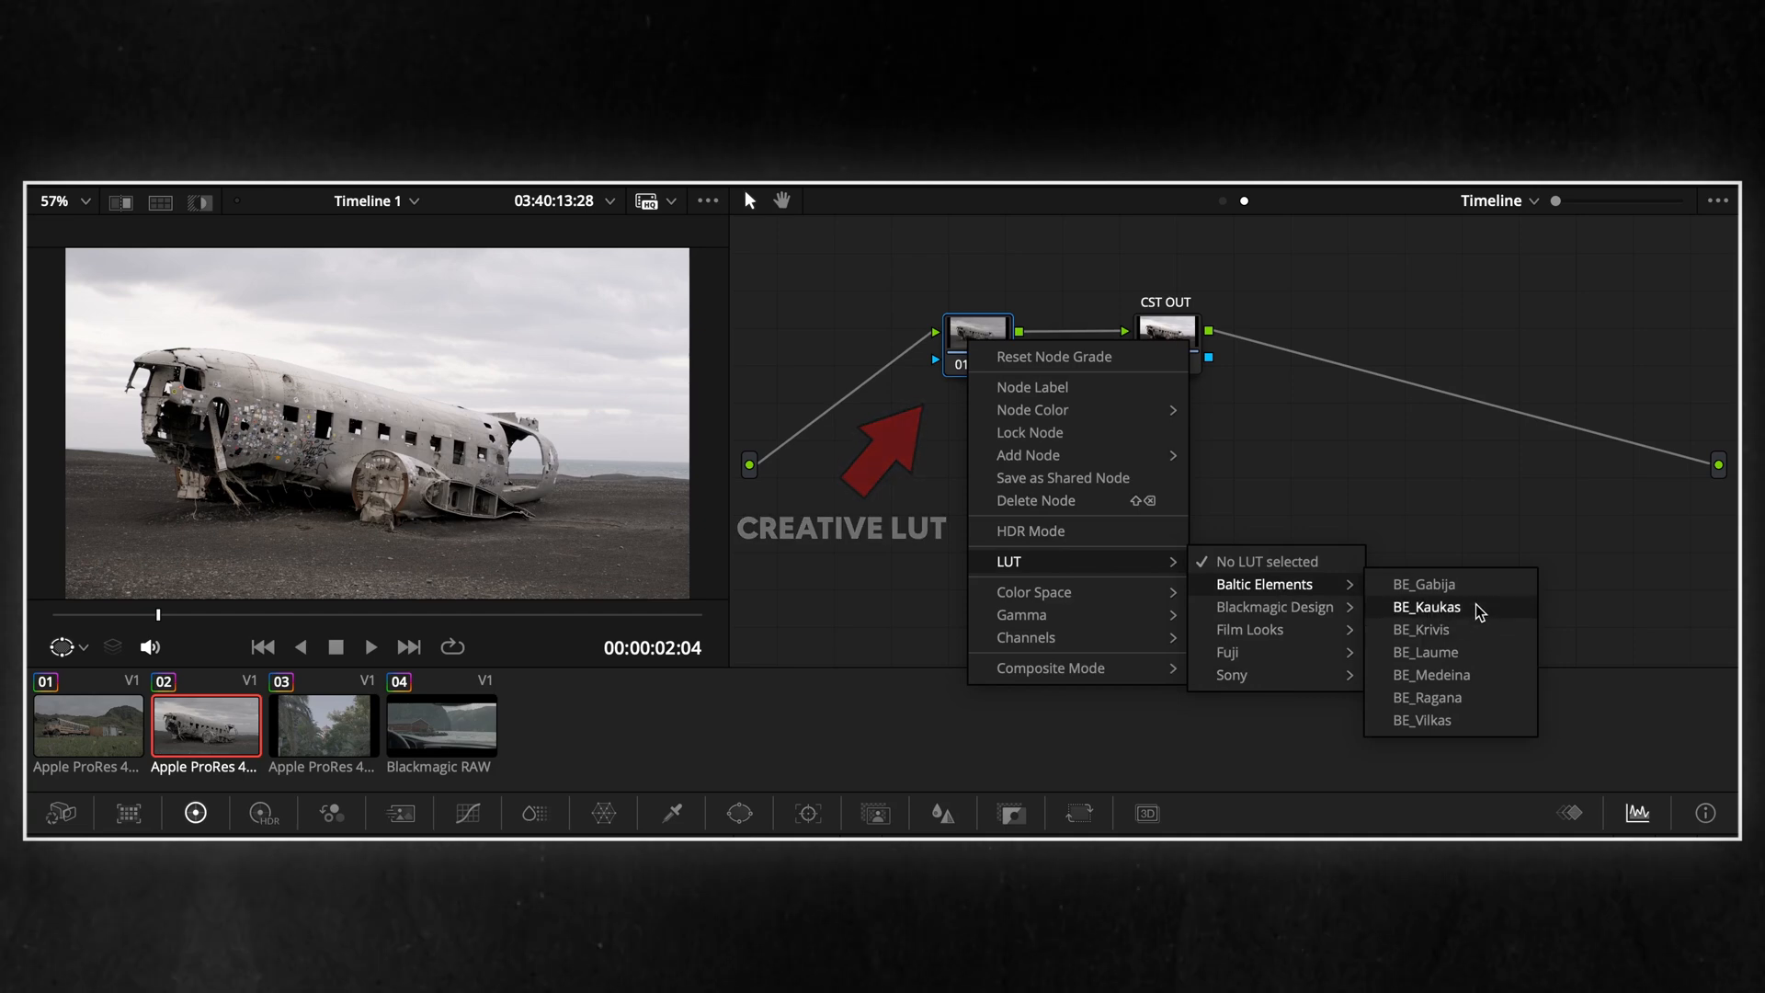
click(1426, 607)
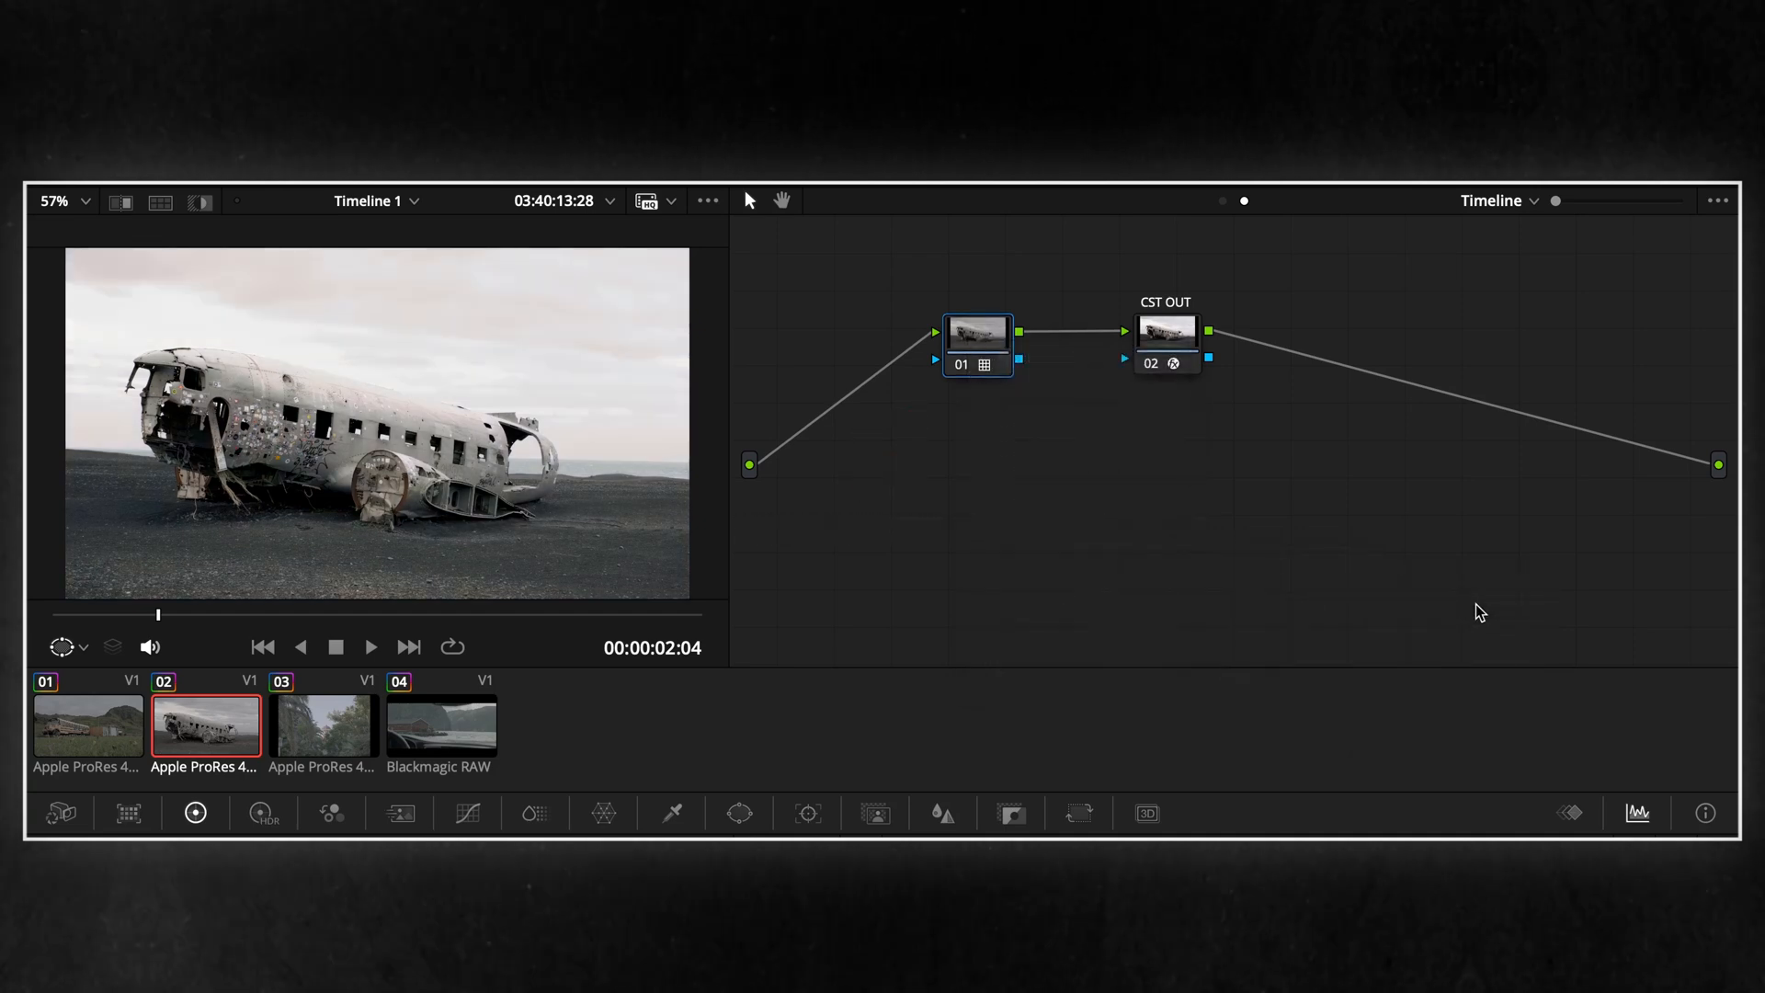
Review the timeline-level look on each of the four clips in the timeline
click(353, 729)
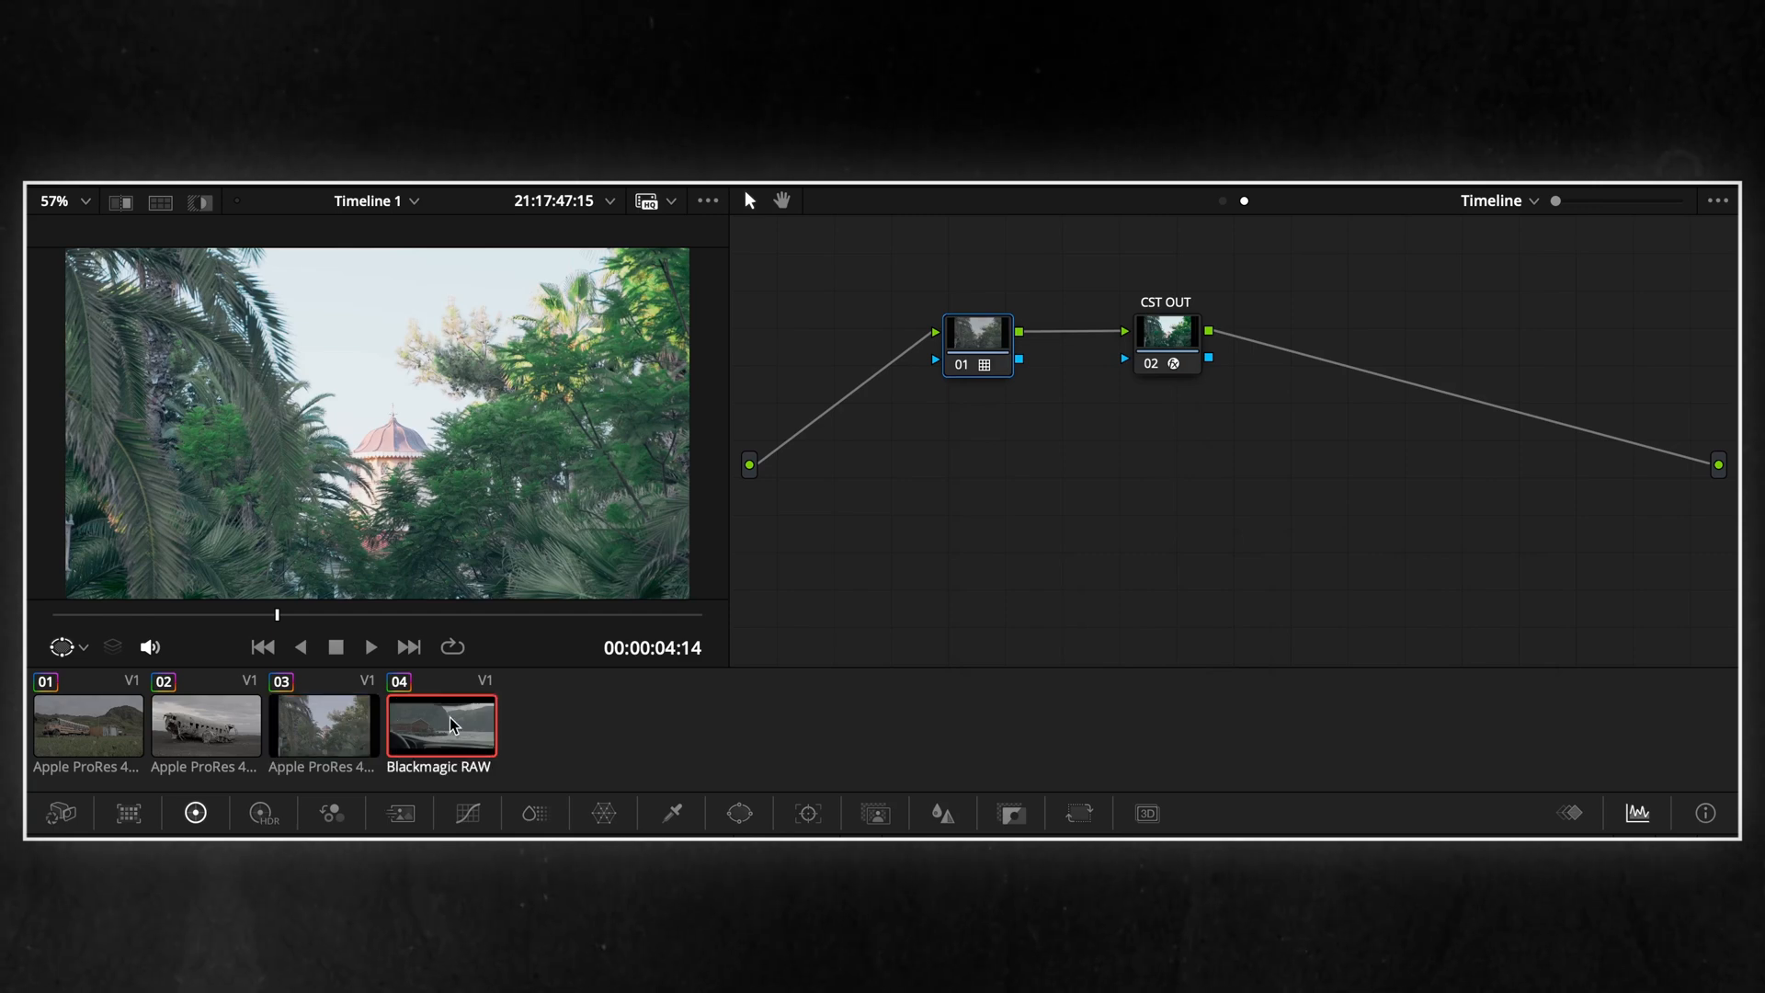
click(451, 724)
click(200, 726)
click(90, 731)
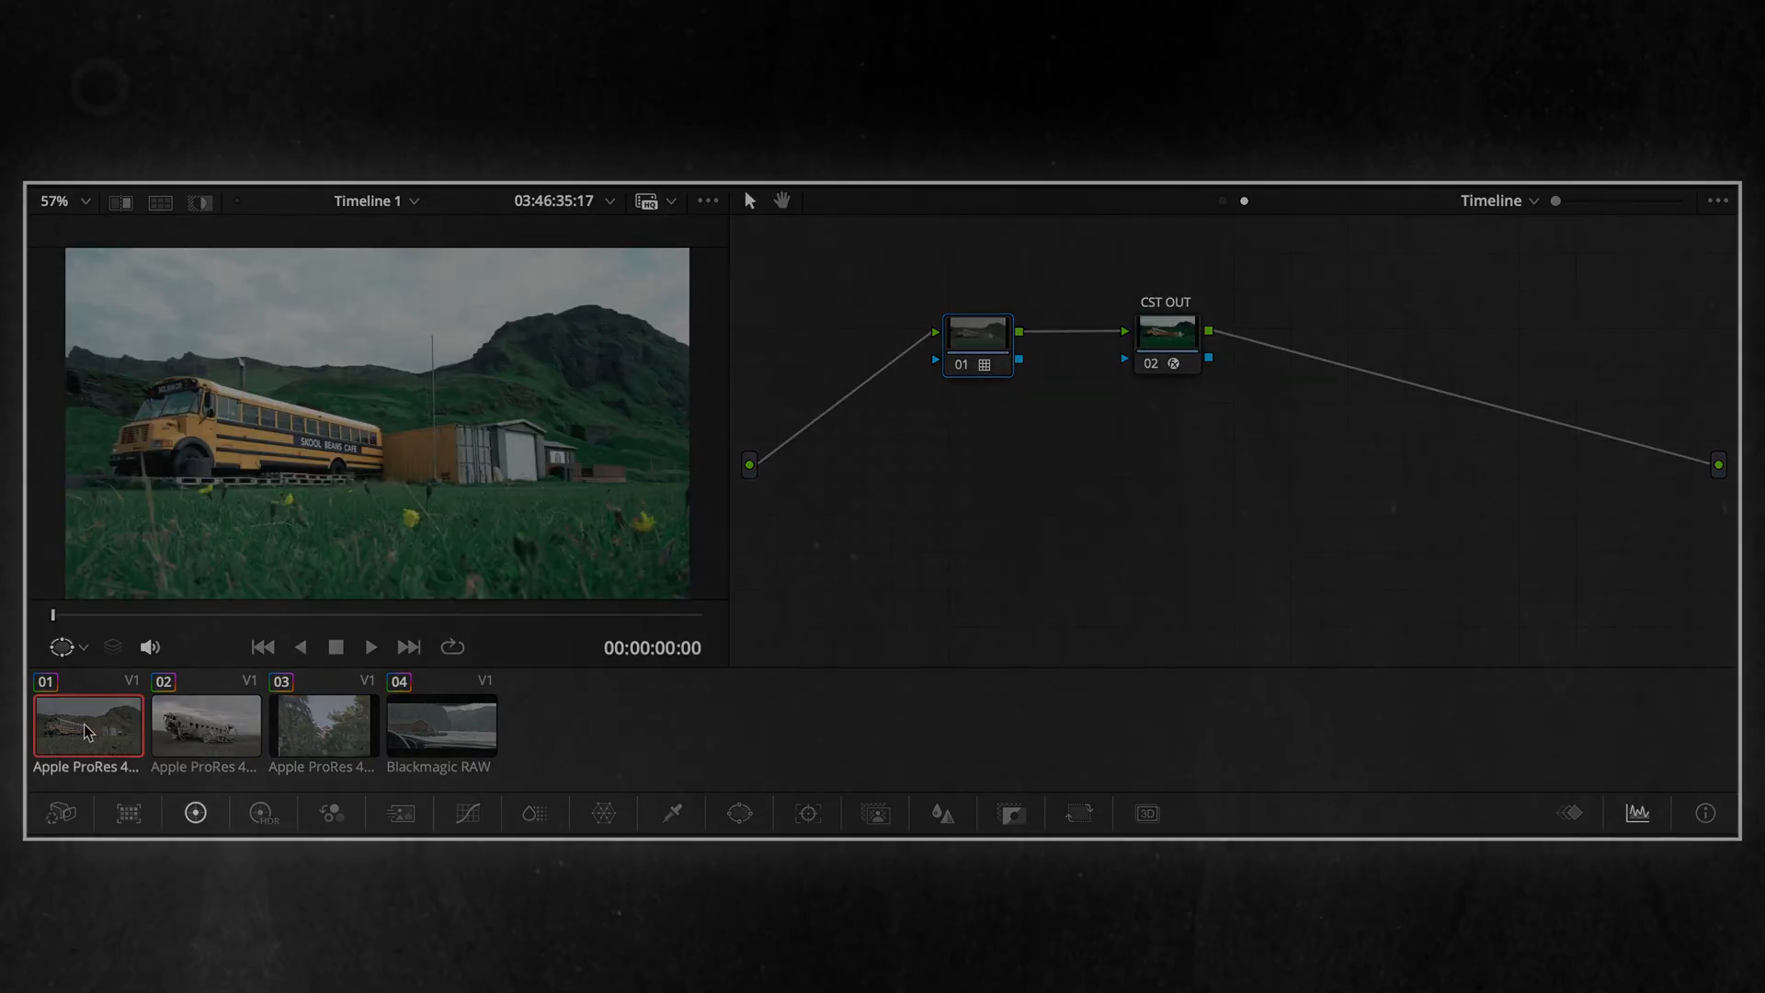
click(188, 733)
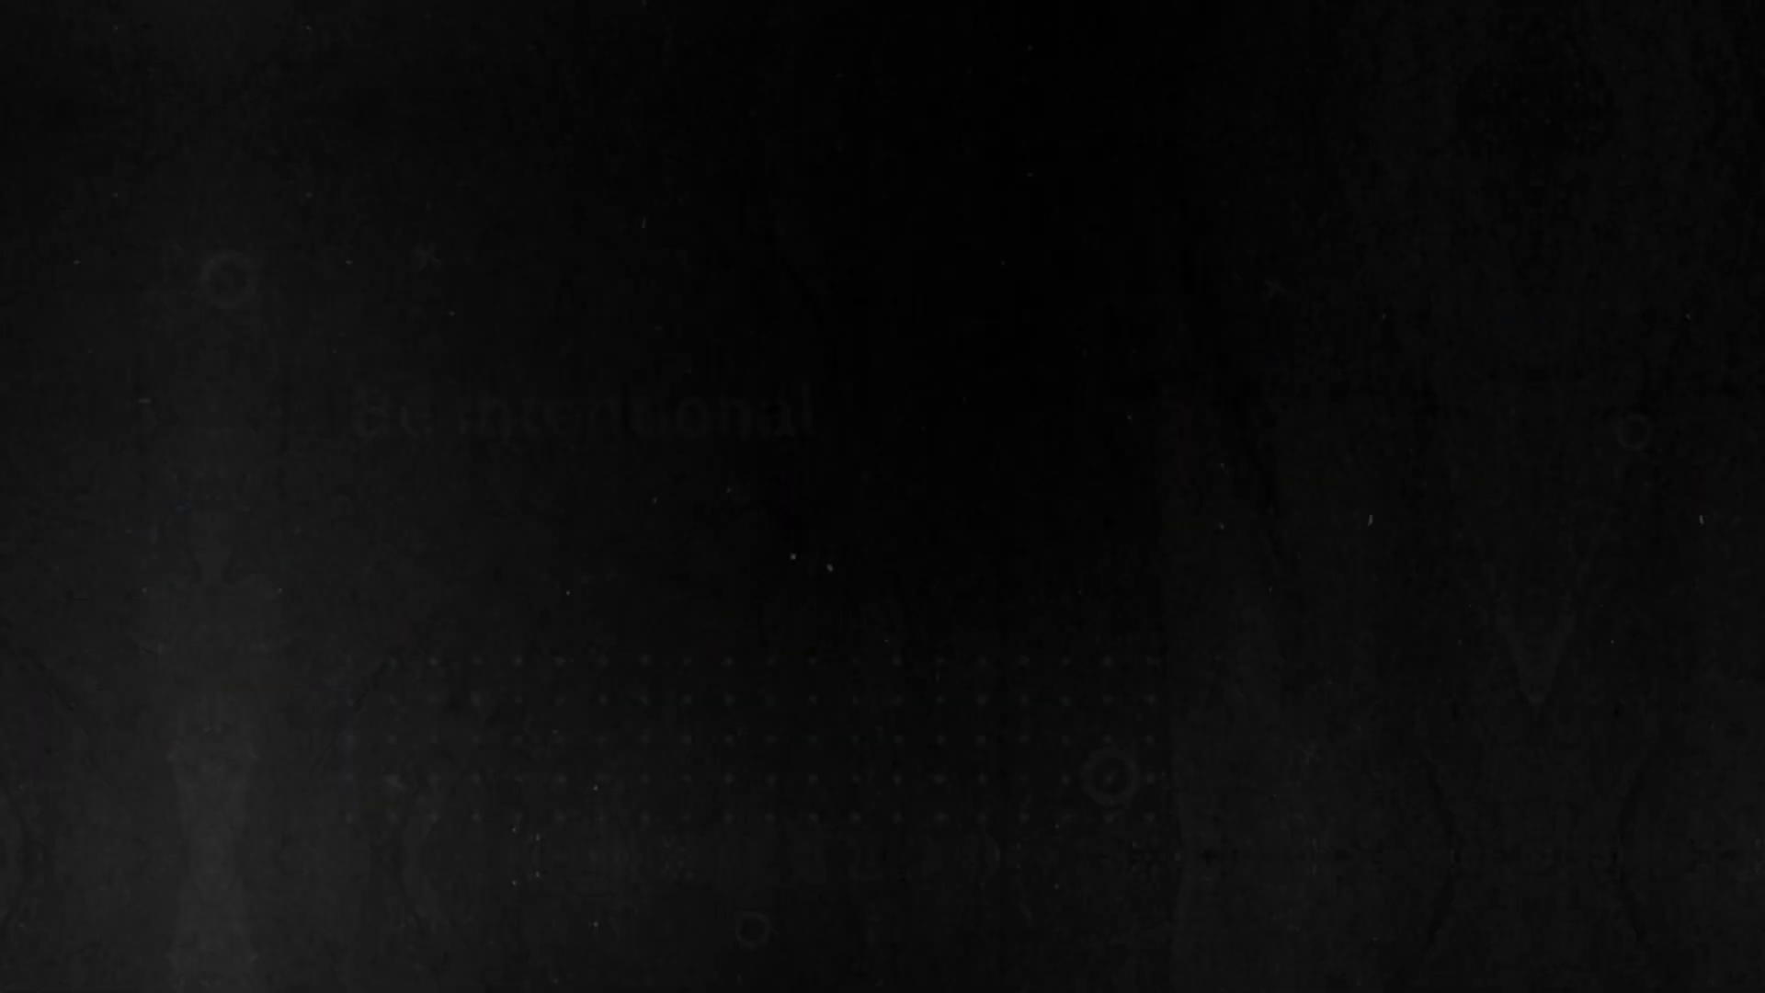